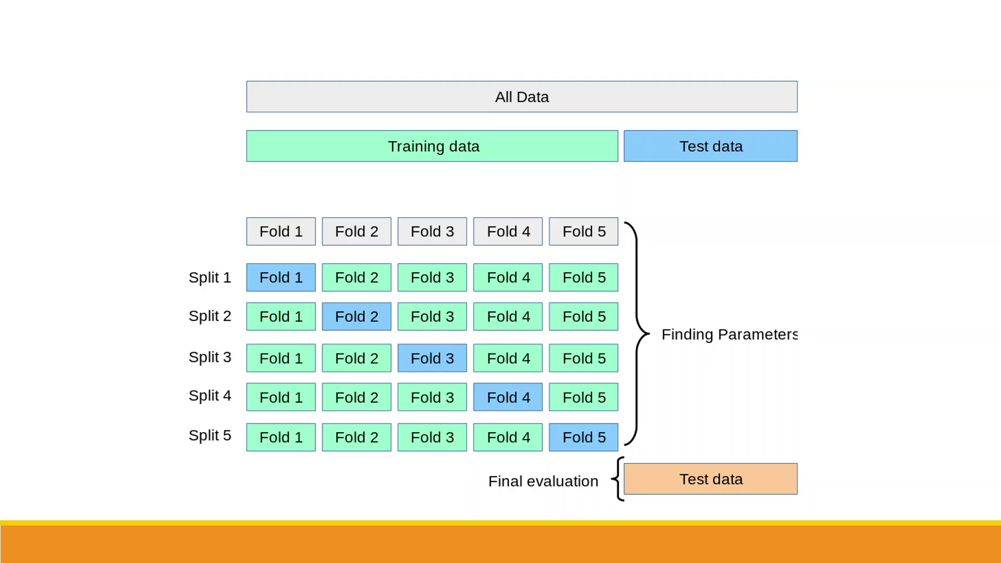
Leave the slideshow, switch to Orange and place a File widget on the empty canvas
{"action": "key", "text": "Escape"}
{"action": "left_click", "coordinate": [660, 548]}
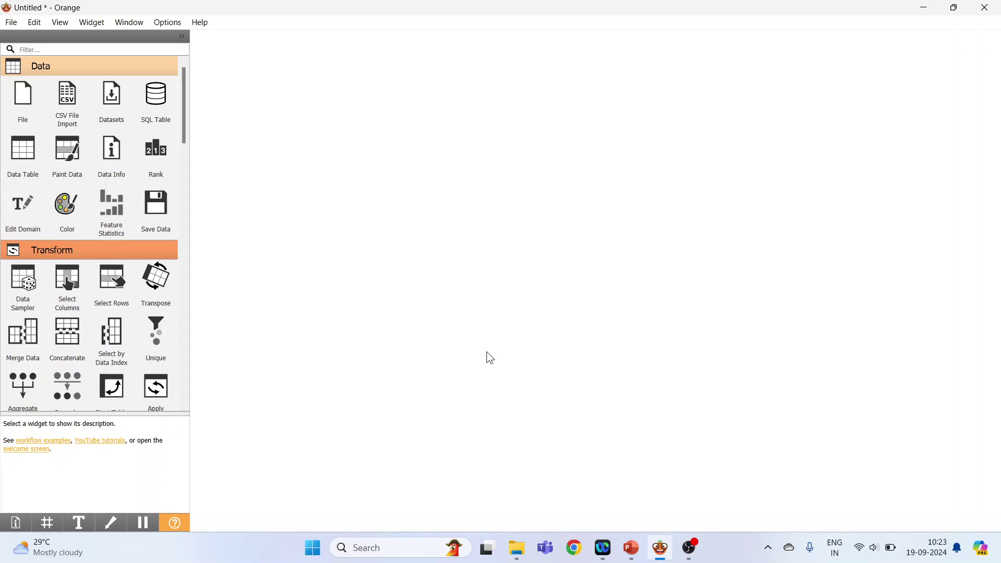
{"action": "left_click", "coordinate": [25, 120]}
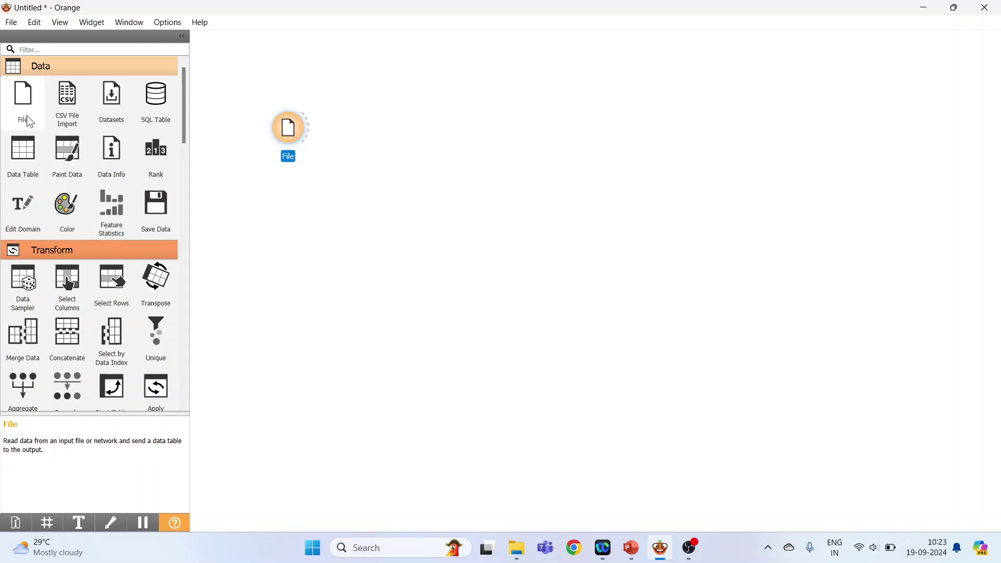
{"action": "left_click_drag", "start_coordinate": [293, 142], "coordinate": [294, 133]}
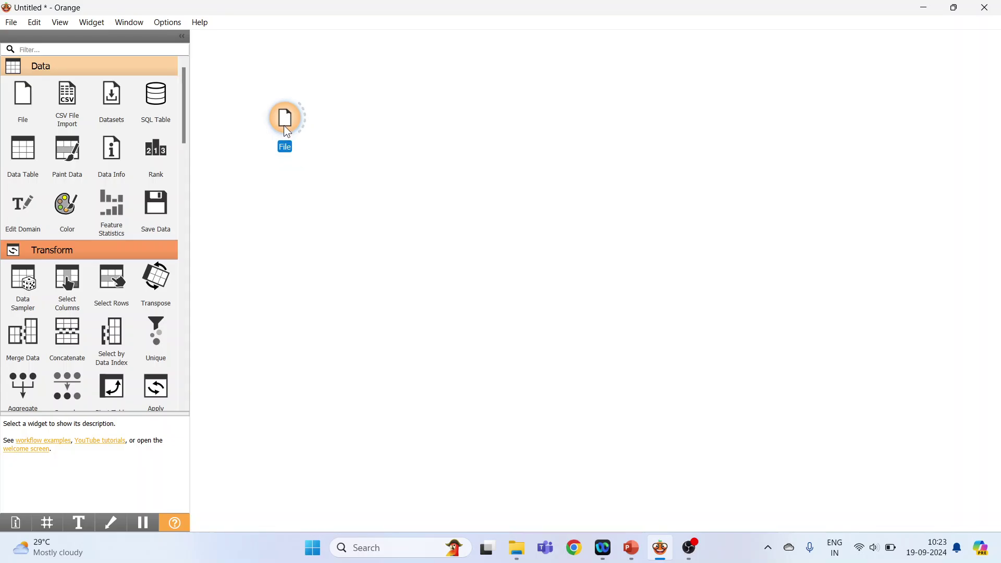
Load heart1.csv from the Machine Learning using Orange folder into the File widget
{"action": "double_click", "coordinate": [285, 125]}
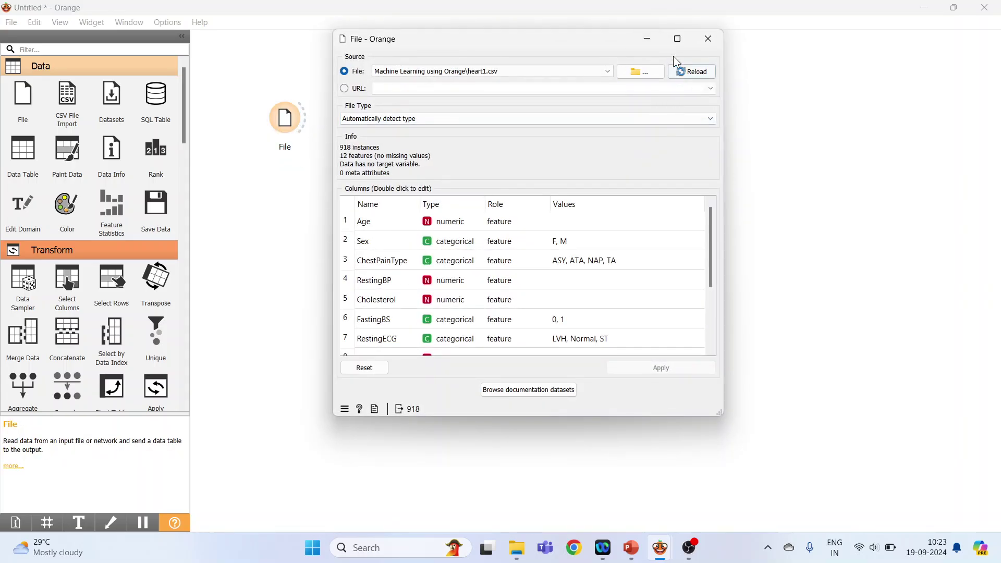
{"action": "left_click", "coordinate": [652, 79]}
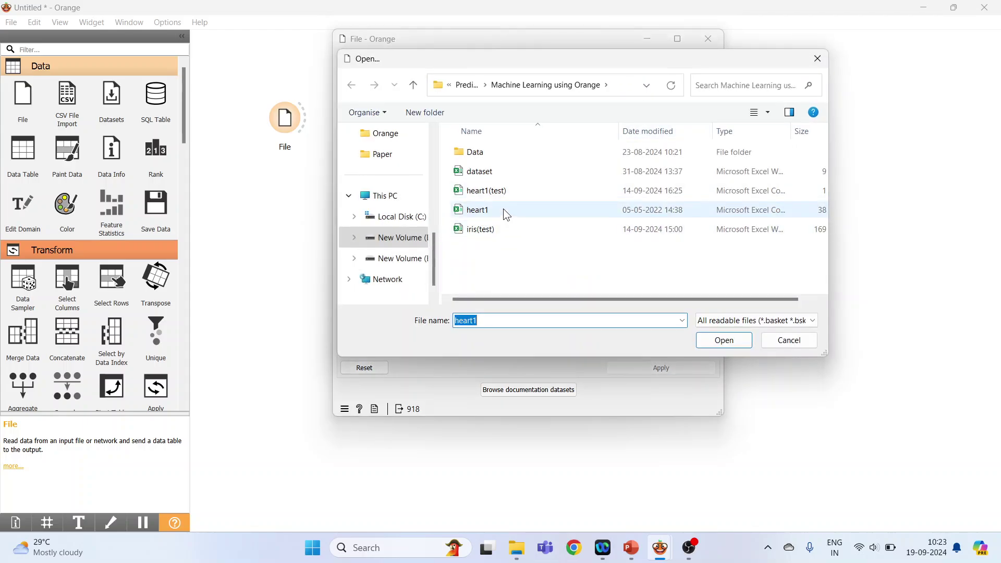
{"action": "left_click", "coordinate": [503, 208]}
{"action": "left_click", "coordinate": [734, 343]}
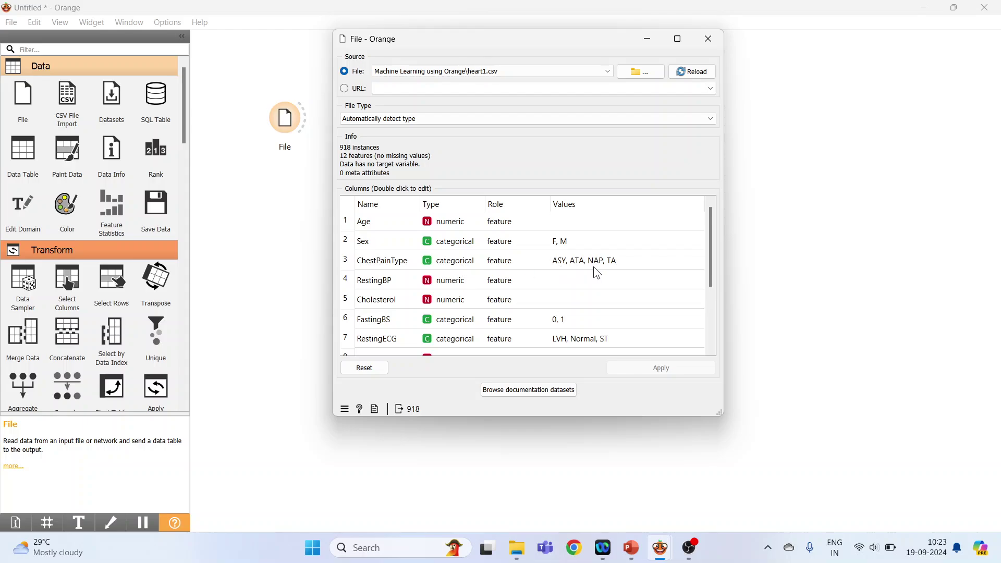
Set the HeartDisease column's role to target, apply the change and close the File widget's settings
{"action": "double_click", "coordinate": [392, 287]}
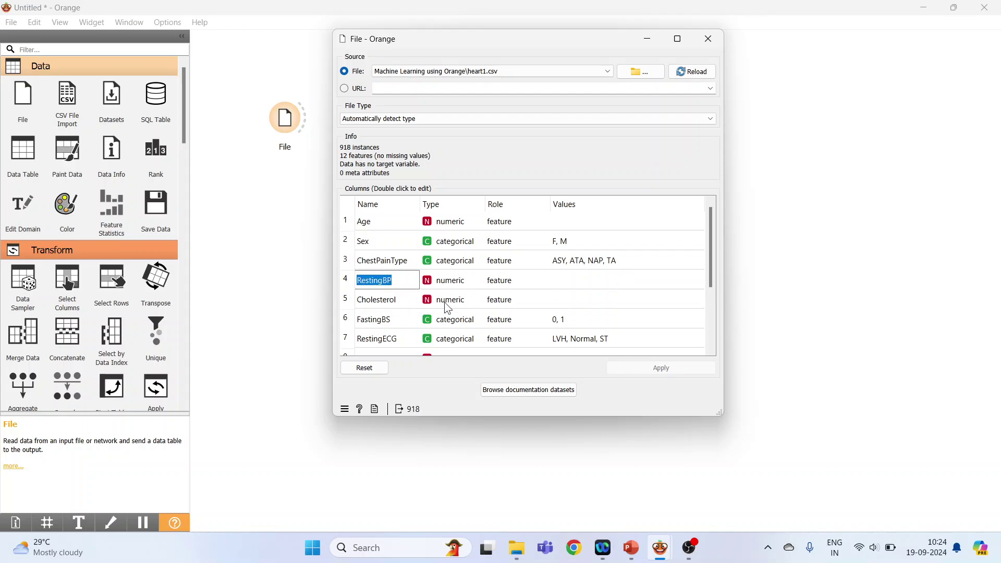
{"action": "double_click", "coordinate": [396, 321]}
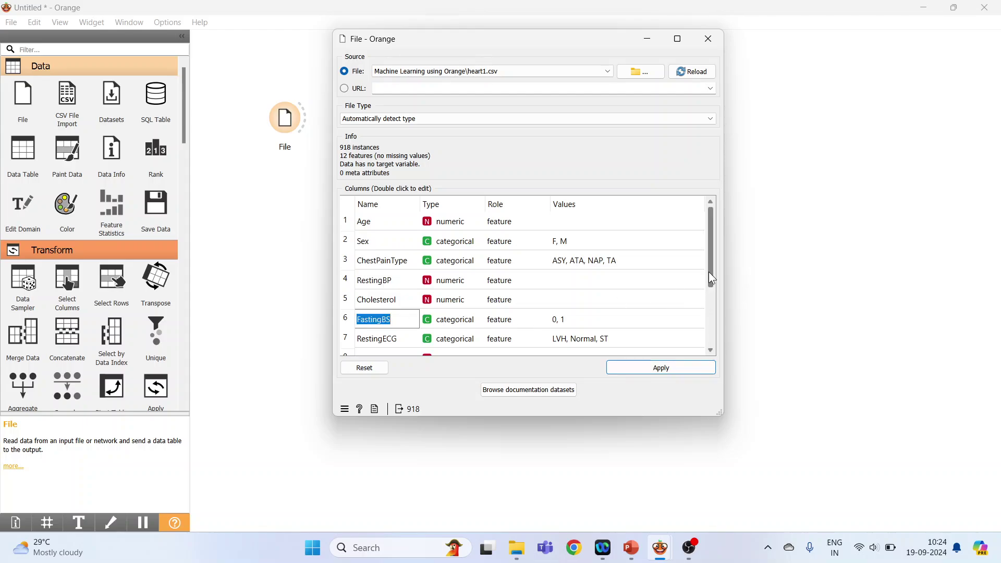
{"action": "left_click_drag", "start_coordinate": [714, 275], "coordinate": [711, 340]}
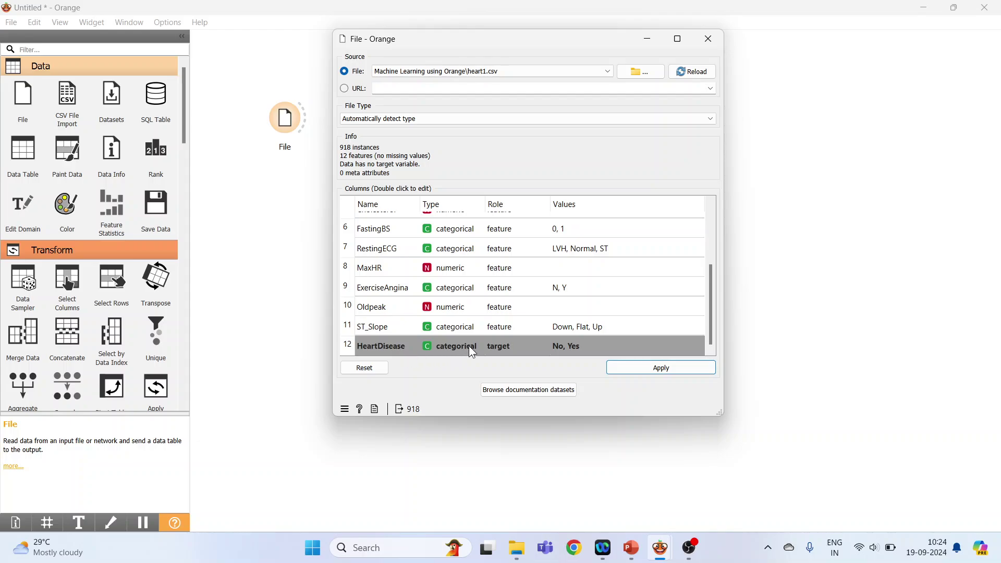
{"action": "double_click", "coordinate": [533, 346]}
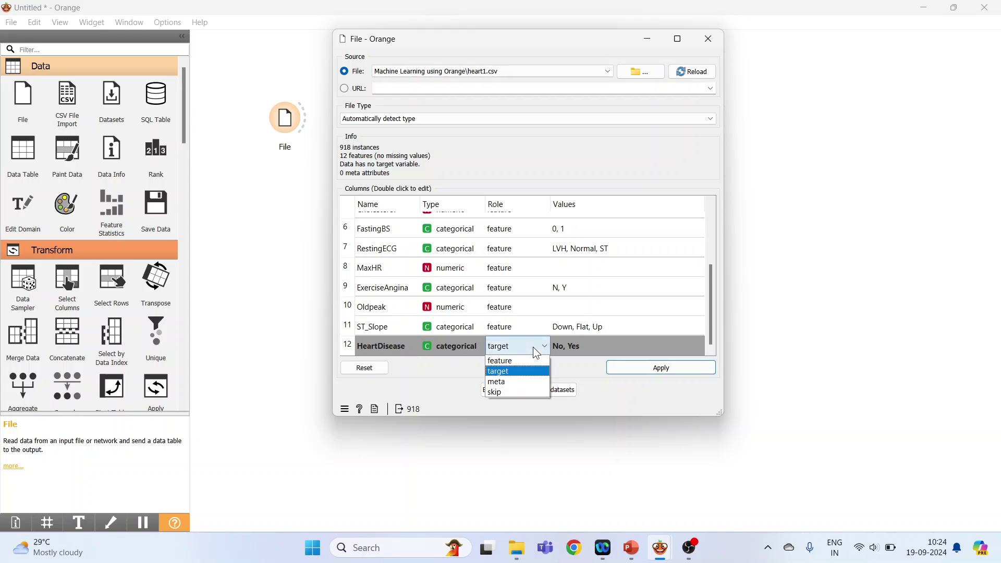
{"action": "left_click", "coordinate": [524, 373]}
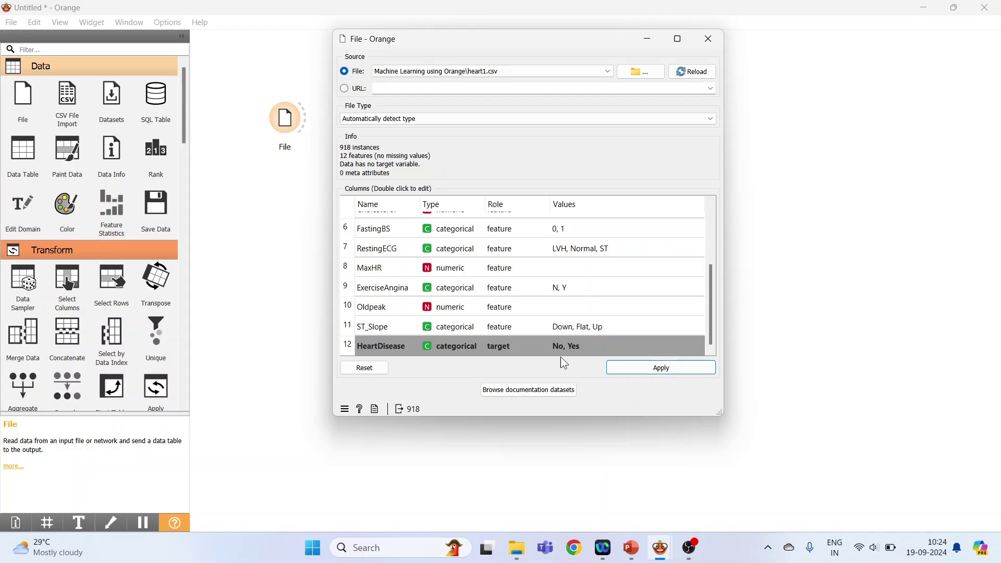
{"action": "left_click", "coordinate": [633, 370]}
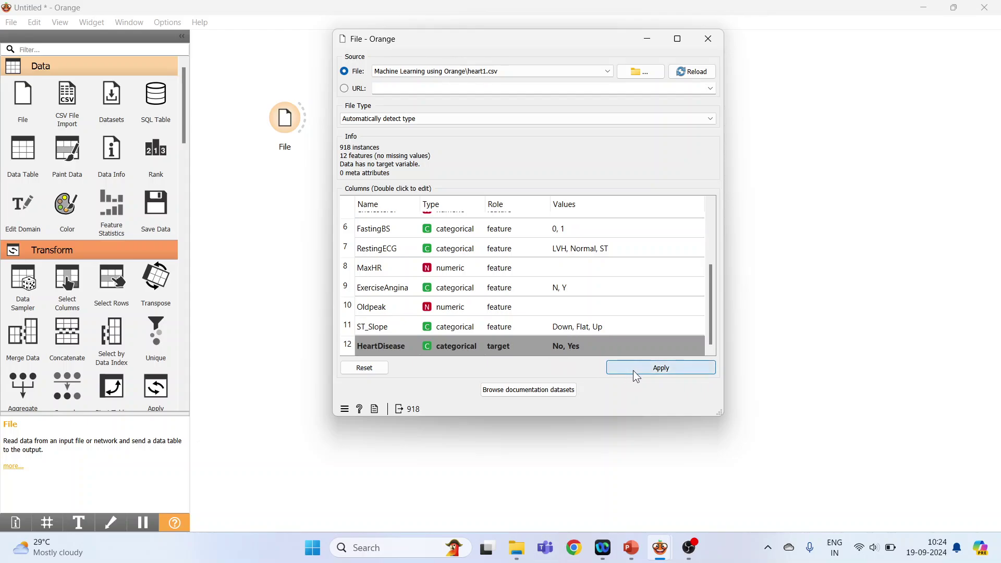
{"action": "left_click", "coordinate": [710, 40]}
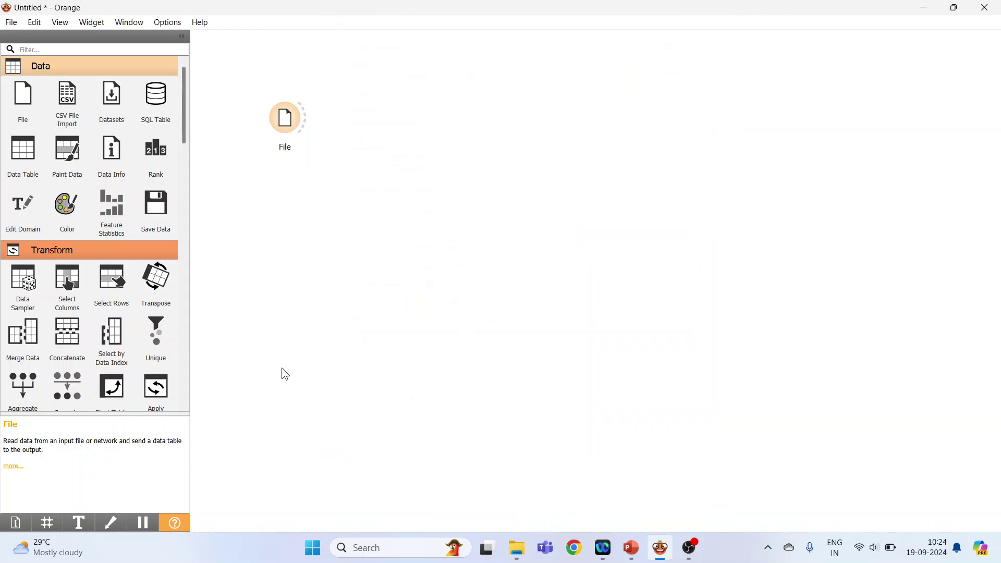
Add a Data Sampler widget beside the File widget and connect the File data to it
{"action": "left_click_drag", "start_coordinate": [20, 290], "coordinate": [361, 145]}
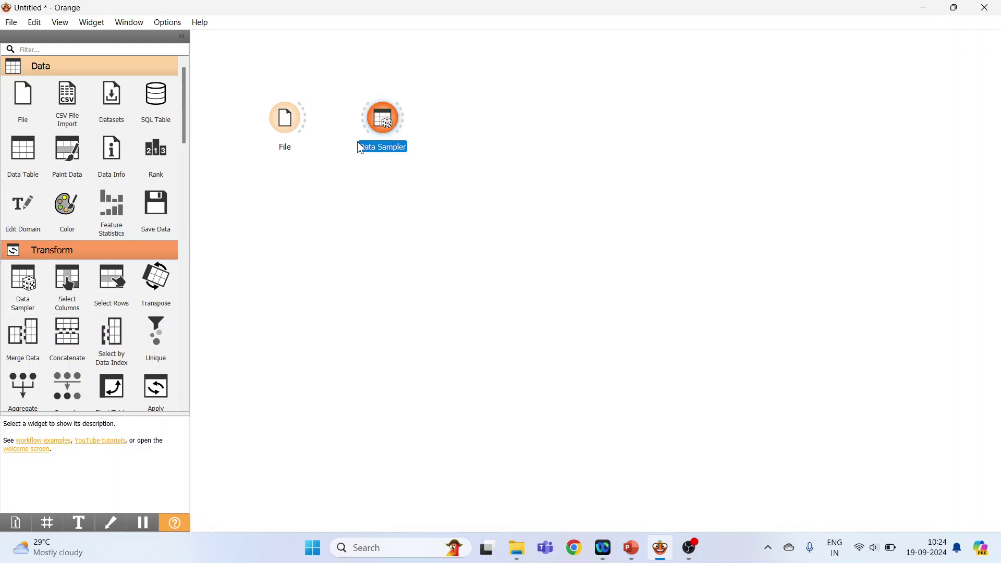
{"action": "left_click_drag", "start_coordinate": [303, 118], "coordinate": [364, 125]}
Look through the Data Sampler's fixed proportion, fixed sample size and cross validation options, then close it without resampling
{"action": "double_click", "coordinate": [386, 123]}
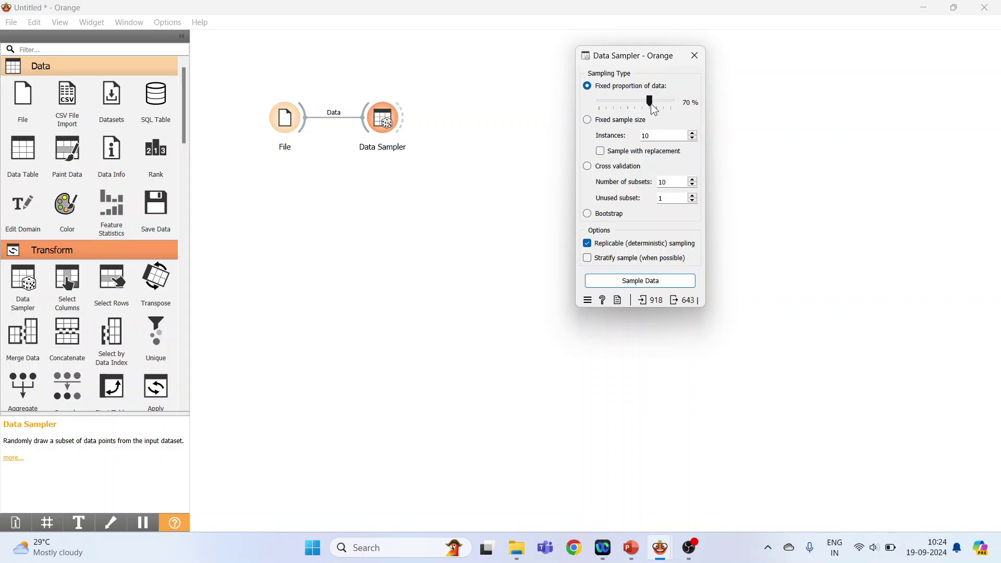
{"action": "left_click", "coordinate": [587, 121]}
{"action": "left_click", "coordinate": [660, 138]}
{"action": "left_click", "coordinate": [588, 167]}
{"action": "left_click", "coordinate": [695, 55]}
Add AdaBoost and Test and Score widgets, and connect both the Data Sampler and AdaBoost to Test and Score
{"action": "left_click_drag", "start_coordinate": [183, 131], "coordinate": [192, 292]}
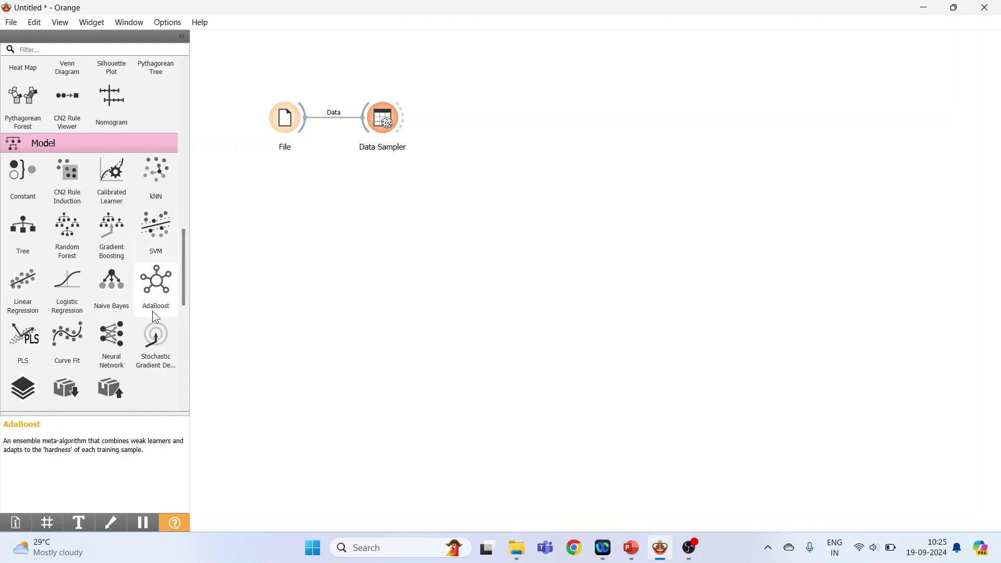
{"action": "left_click_drag", "start_coordinate": [156, 297], "coordinate": [390, 205]}
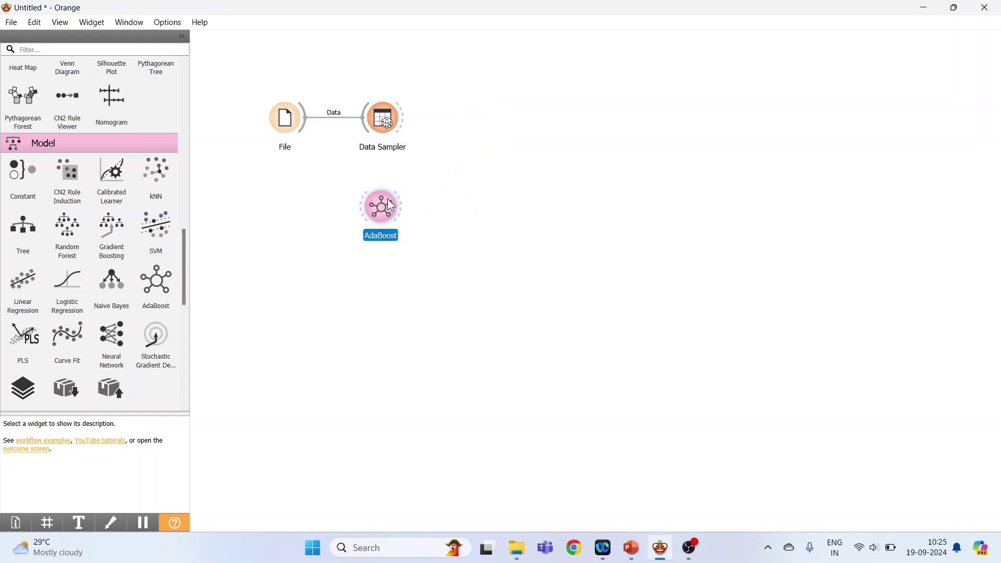
{"action": "left_click_drag", "start_coordinate": [183, 234], "coordinate": [183, 307]}
{"action": "left_click", "coordinate": [23, 140]}
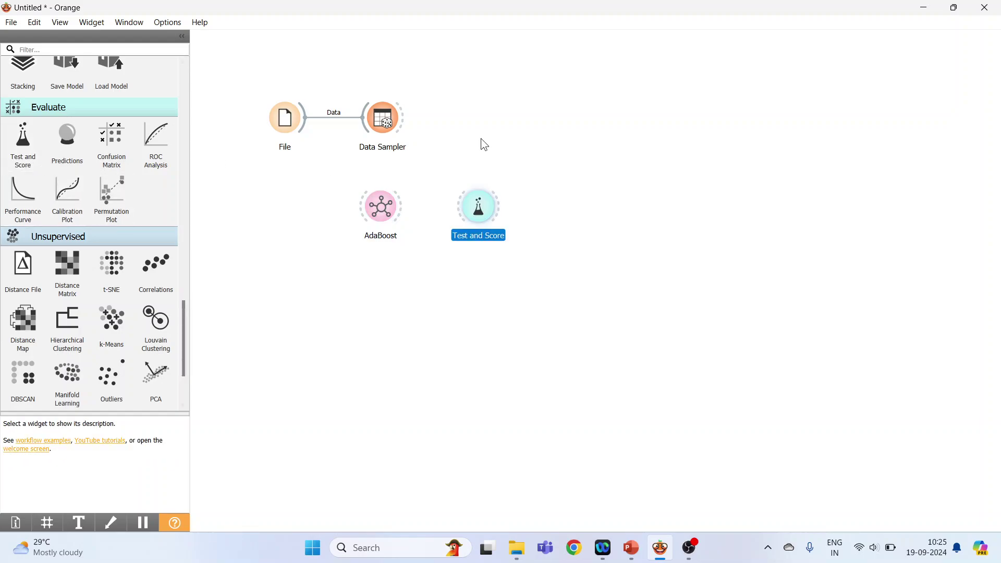
{"action": "left_click_drag", "start_coordinate": [492, 212], "coordinate": [499, 112]}
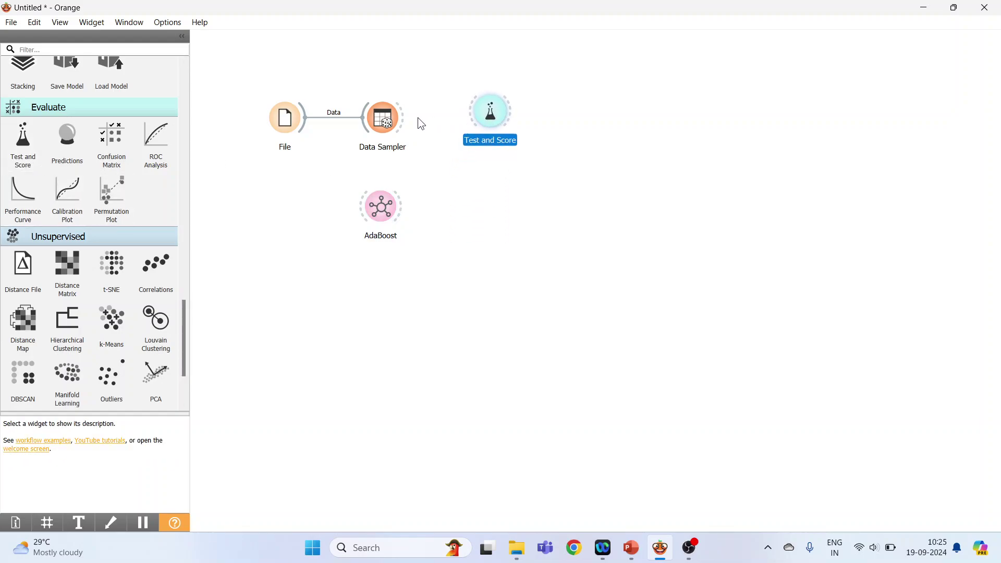
{"action": "left_click_drag", "start_coordinate": [402, 118], "coordinate": [467, 118]}
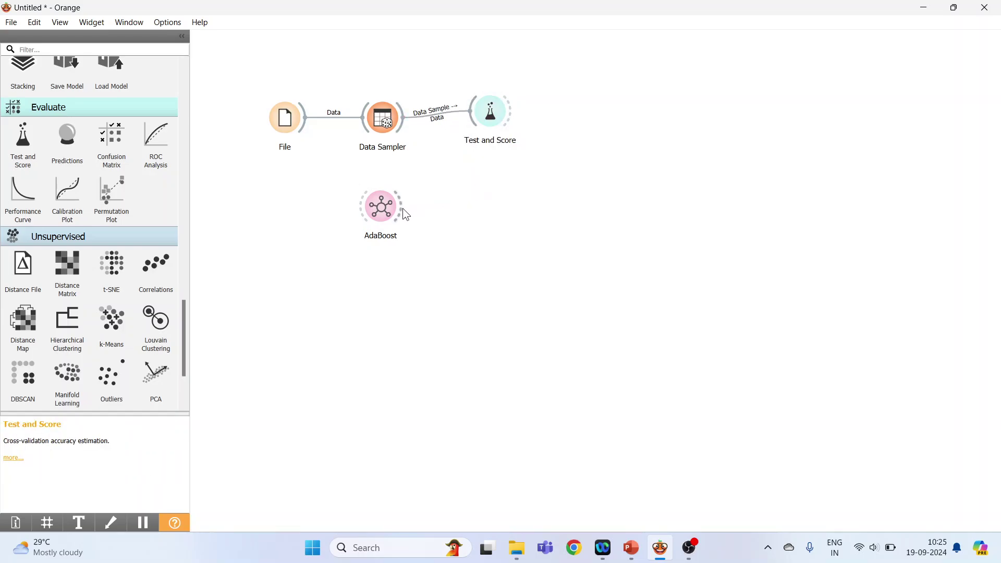
{"action": "left_click_drag", "start_coordinate": [405, 215], "coordinate": [470, 118]}
Compare AdaBoost's scores in Test and Score under random sampling and 5-fold cross validation, ending on random sampling
{"action": "left_click", "coordinate": [495, 117]}
{"action": "double_click", "coordinate": [495, 117]}
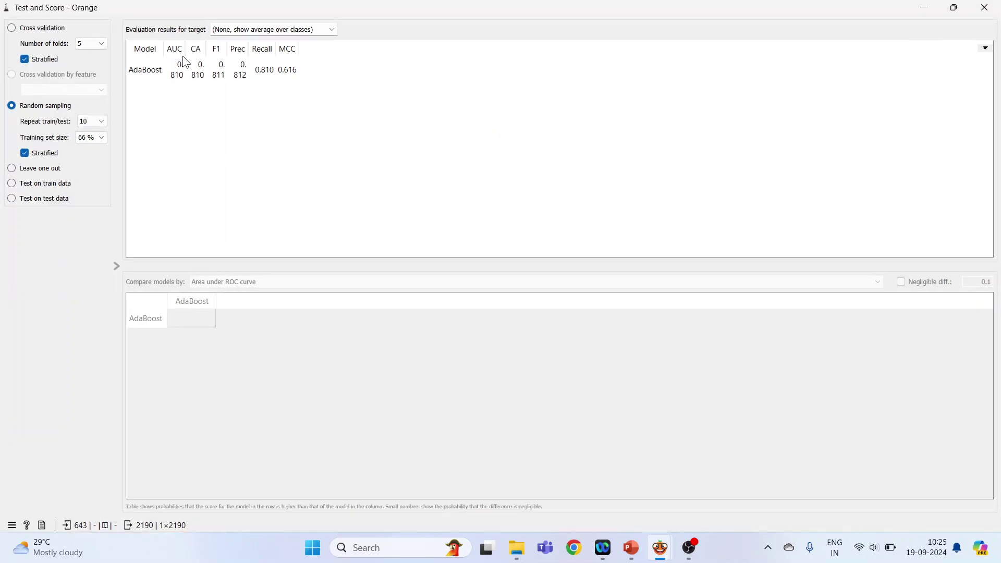
{"action": "left_click_drag", "start_coordinate": [184, 48], "coordinate": [319, 48]}
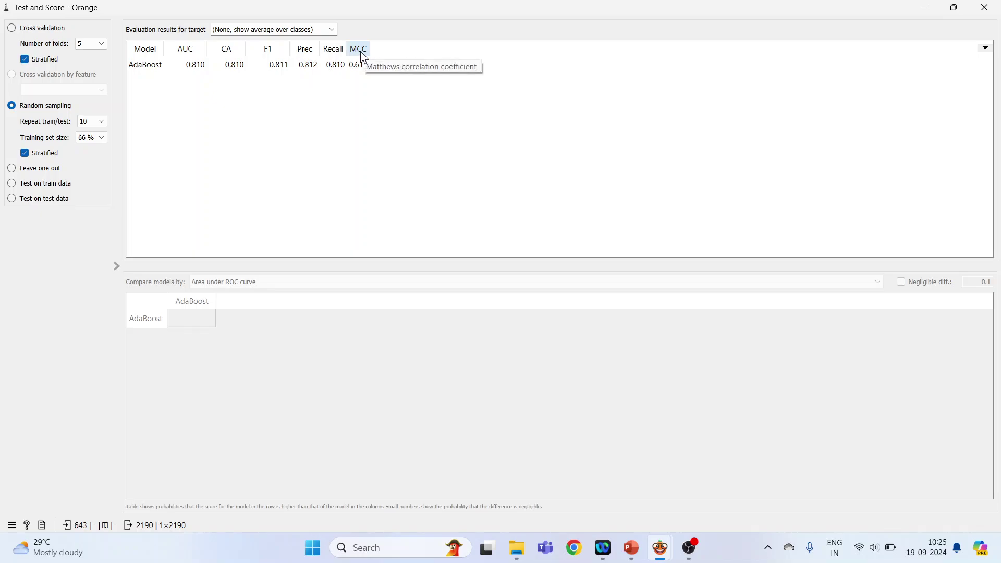
{"action": "left_click", "coordinate": [12, 29]}
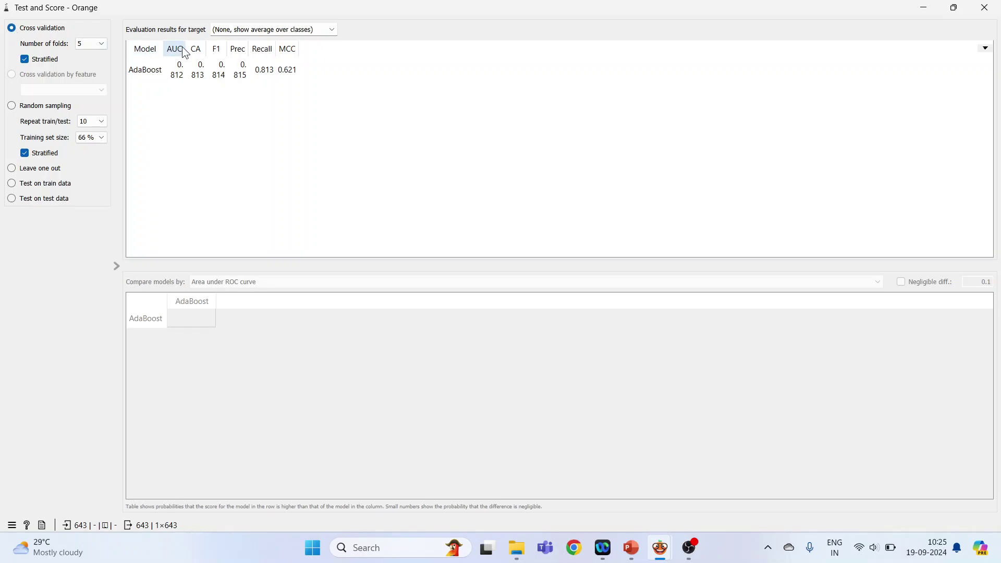
{"action": "left_click", "coordinate": [15, 109]}
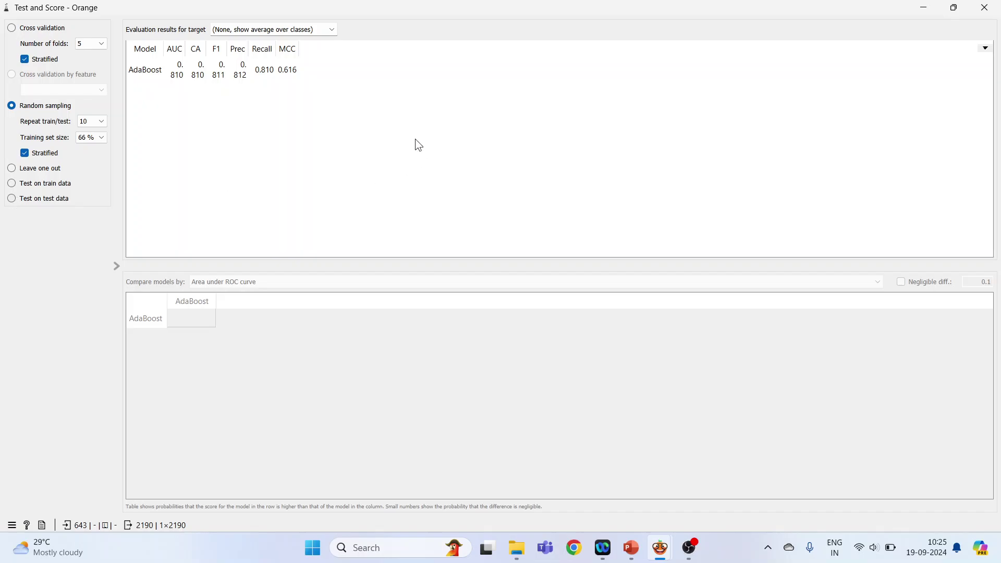
{"action": "left_click", "coordinate": [985, 8]}
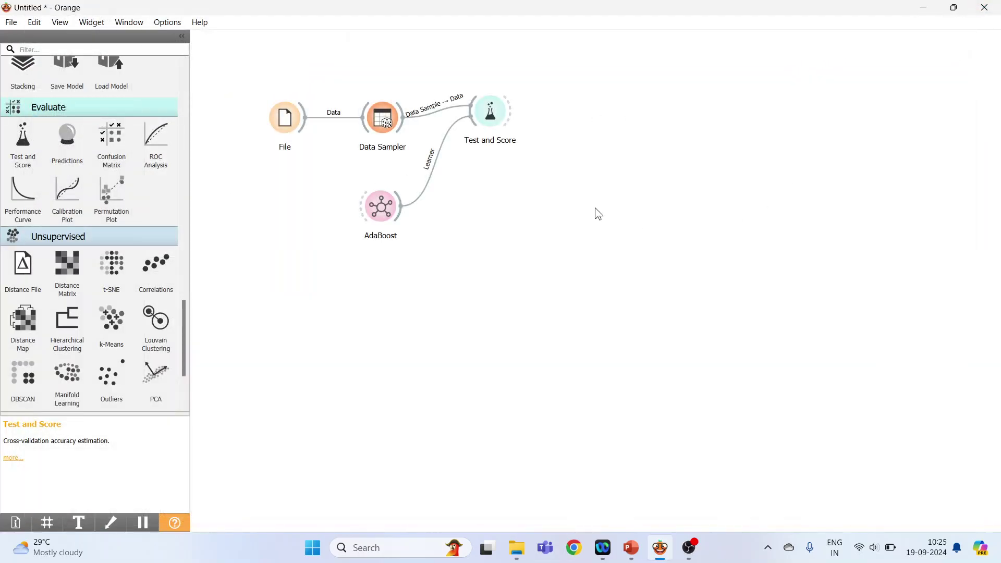
Add a Confusion Matrix widget and connect Test and Score to it
{"action": "left_click", "coordinate": [503, 124]}
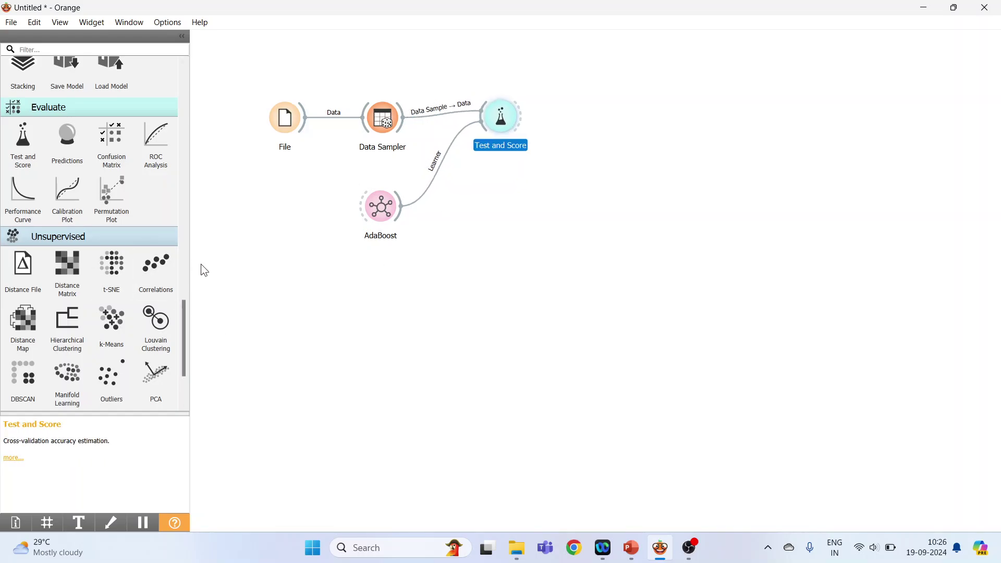
{"action": "left_click", "coordinate": [112, 140]}
{"action": "left_click_drag", "start_coordinate": [521, 118], "coordinate": [579, 118]}
Open AdaBoost's confusion matrix and examine the correctly predicted No and Yes cells
{"action": "double_click", "coordinate": [599, 125]}
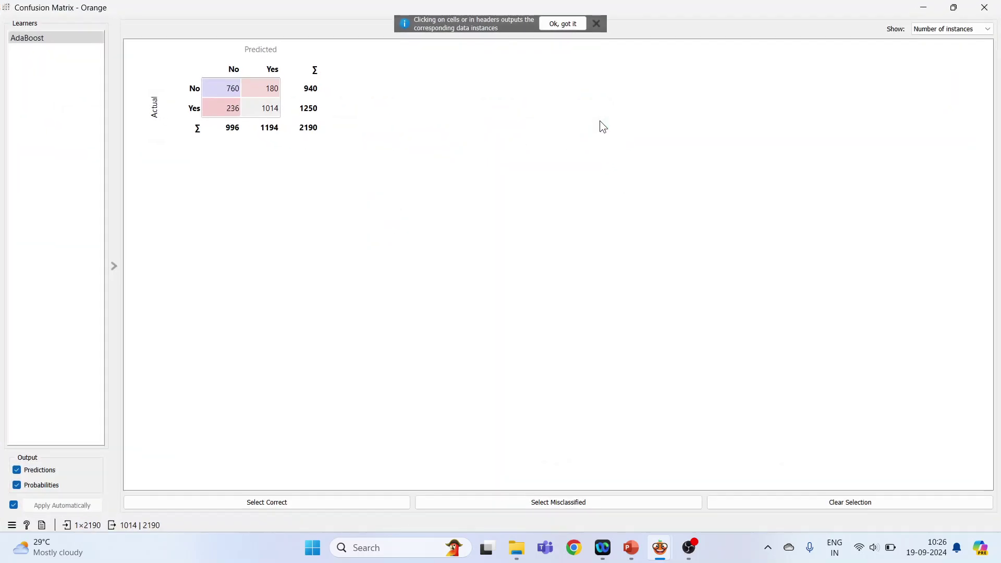
{"action": "left_click", "coordinate": [231, 91]}
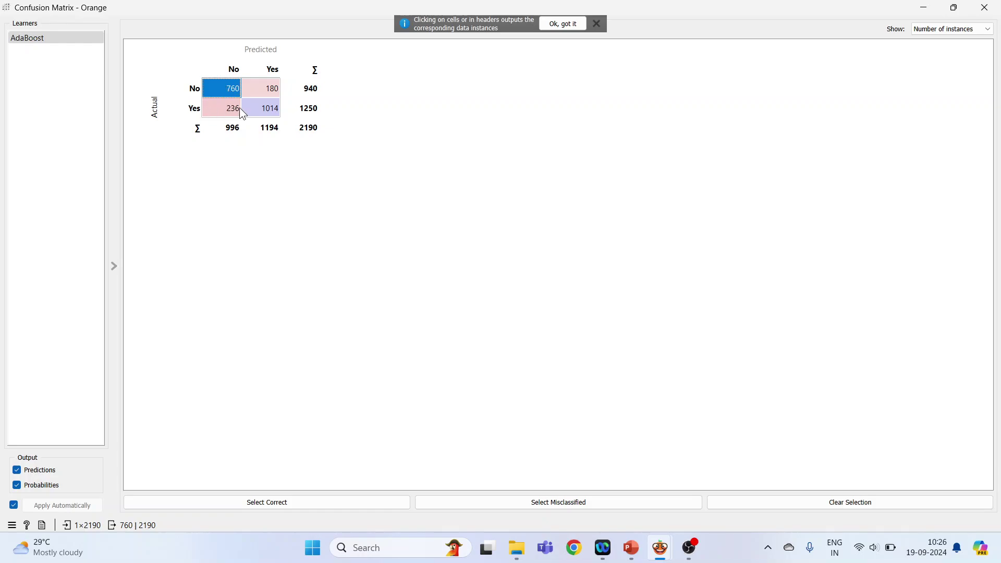
{"action": "left_click", "coordinate": [275, 112]}
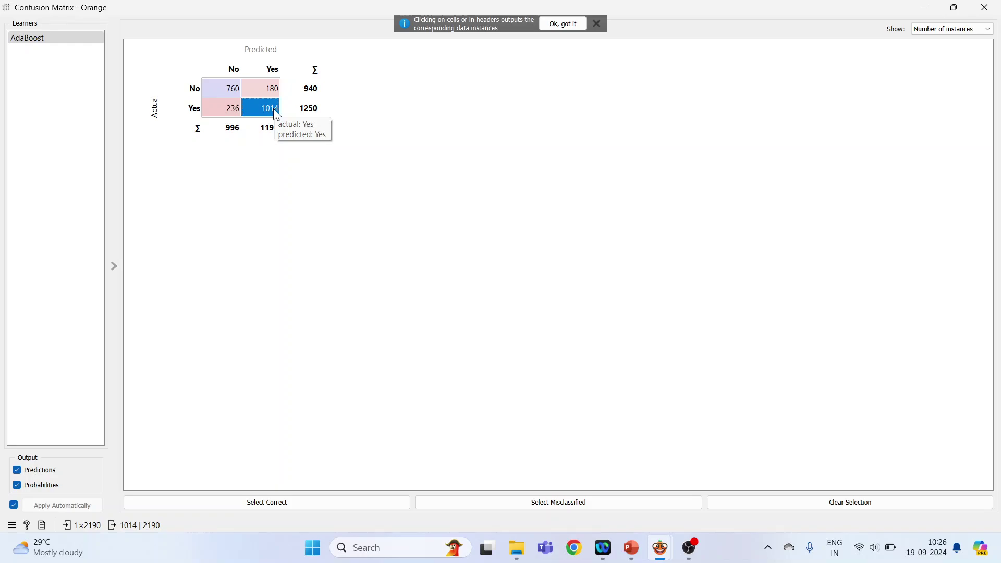
{"action": "left_click", "coordinate": [232, 97]}
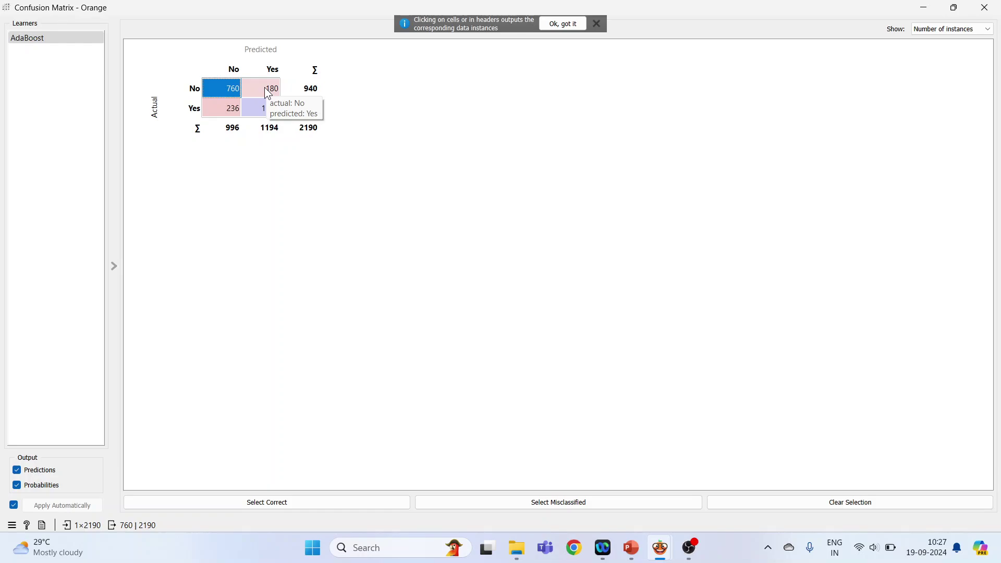
View the confusion matrix as proportion of predicted, proportion of actual and sum of probabilities, then return to number of instances
{"action": "left_click", "coordinate": [986, 29]}
{"action": "left_click", "coordinate": [978, 47]}
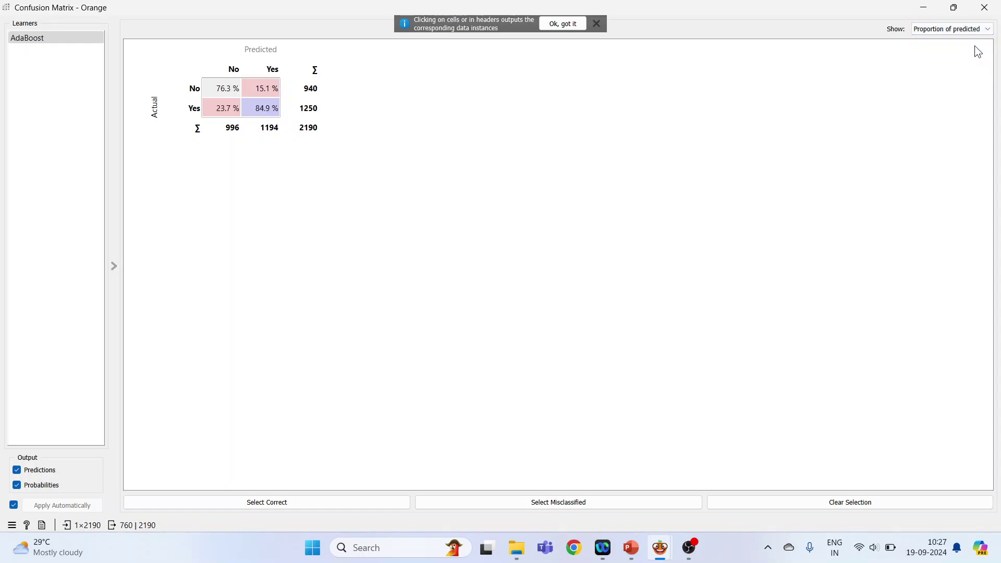
{"action": "left_click", "coordinate": [988, 30]}
{"action": "left_click", "coordinate": [980, 55]}
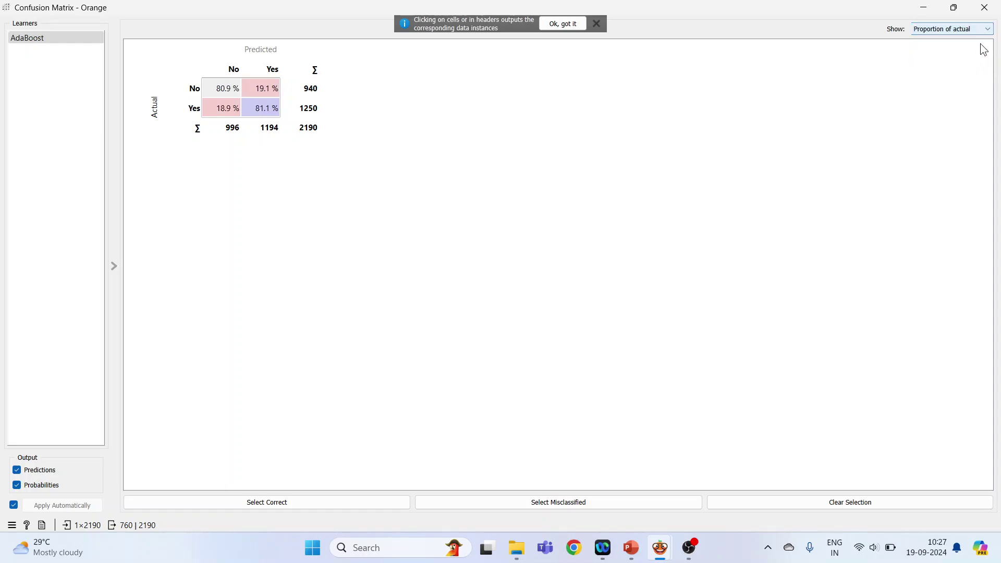
{"action": "left_click", "coordinate": [985, 30]}
{"action": "left_click", "coordinate": [980, 64]}
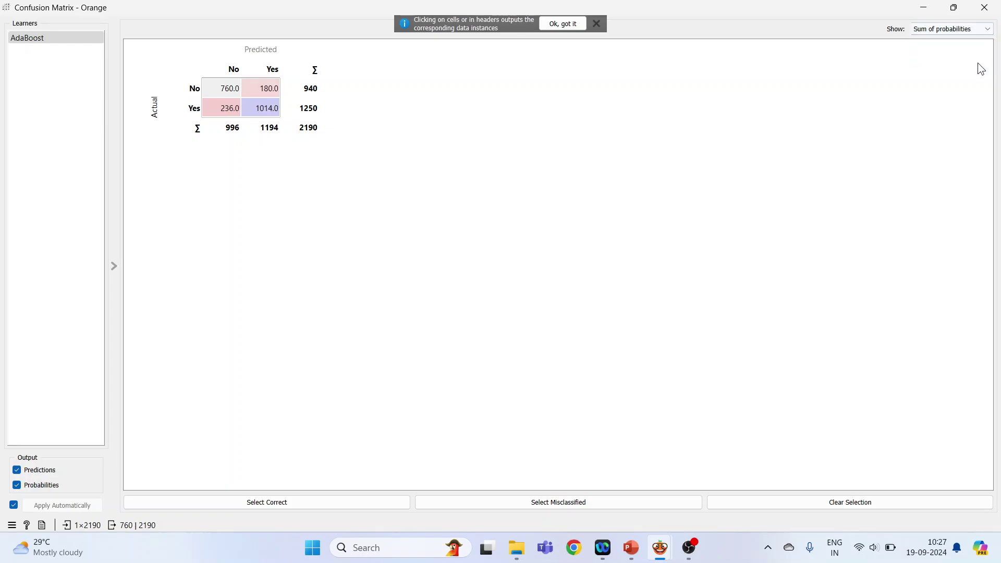
{"action": "left_click", "coordinate": [987, 30]}
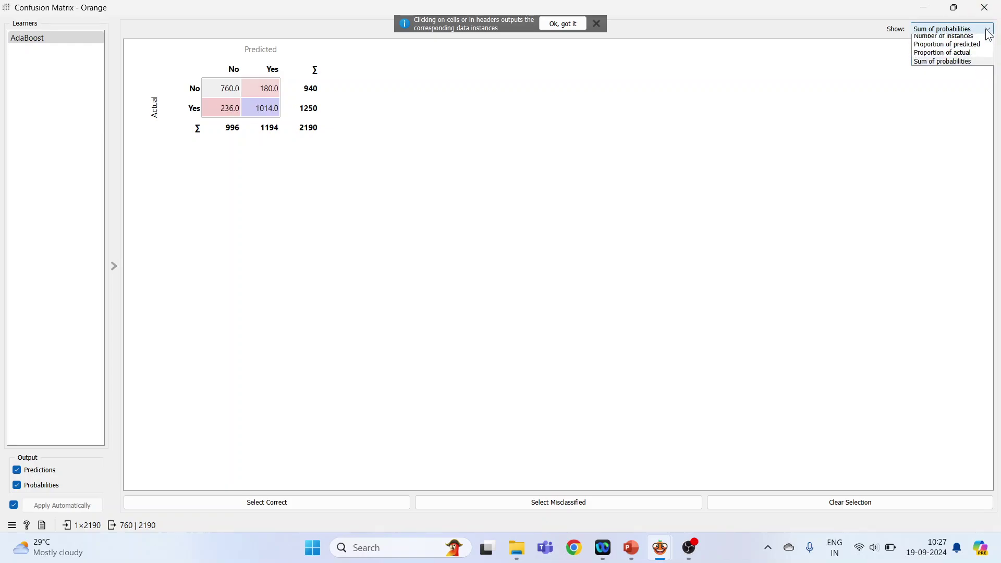
{"action": "left_click", "coordinate": [975, 39]}
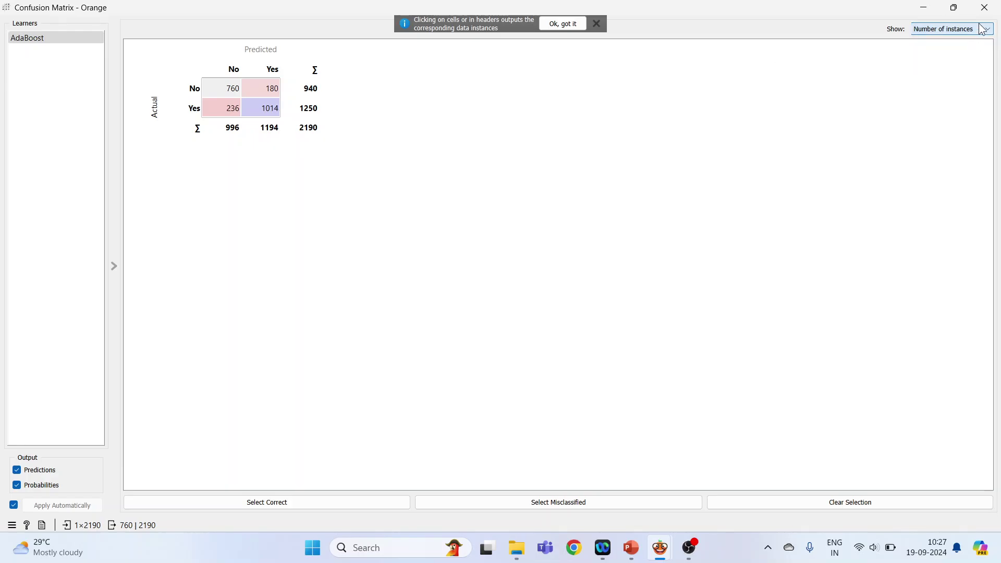
Close the confusion matrix, add a ROC Analysis widget below it and connect Test and Score to the new widget
{"action": "left_click", "coordinate": [984, 8]}
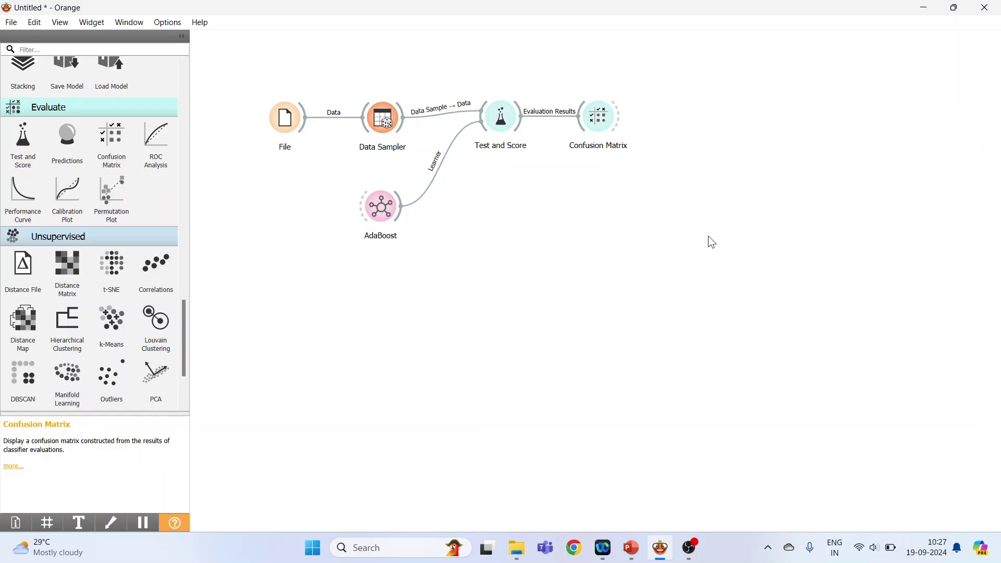
{"action": "left_click_drag", "start_coordinate": [155, 141], "coordinate": [598, 191]}
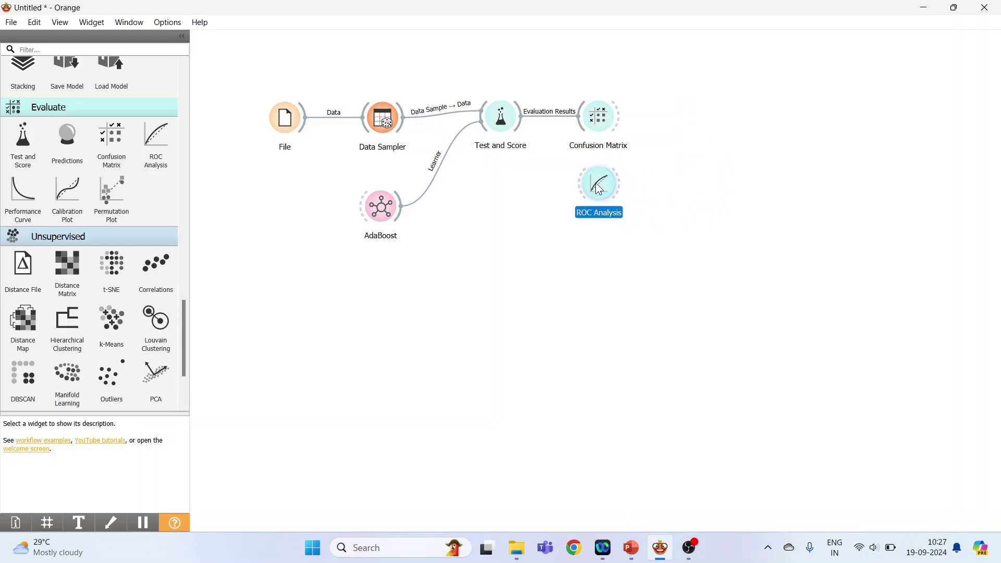
{"action": "left_click_drag", "start_coordinate": [519, 130], "coordinate": [600, 188]}
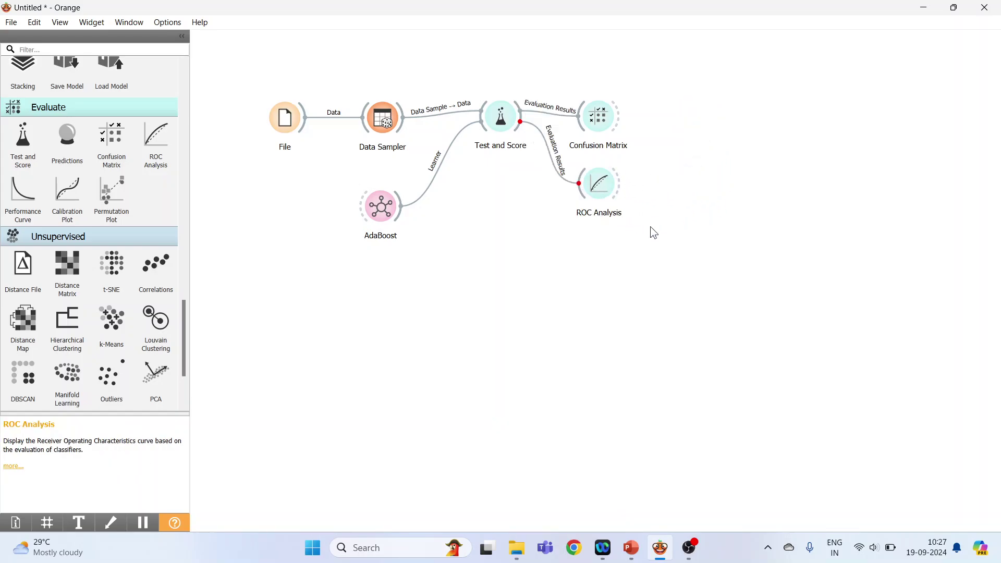
Open ROC Analysis enlarged and examine AdaBoost's ROC curve and its threshold points for target class Yes
{"action": "double_click", "coordinate": [602, 189]}
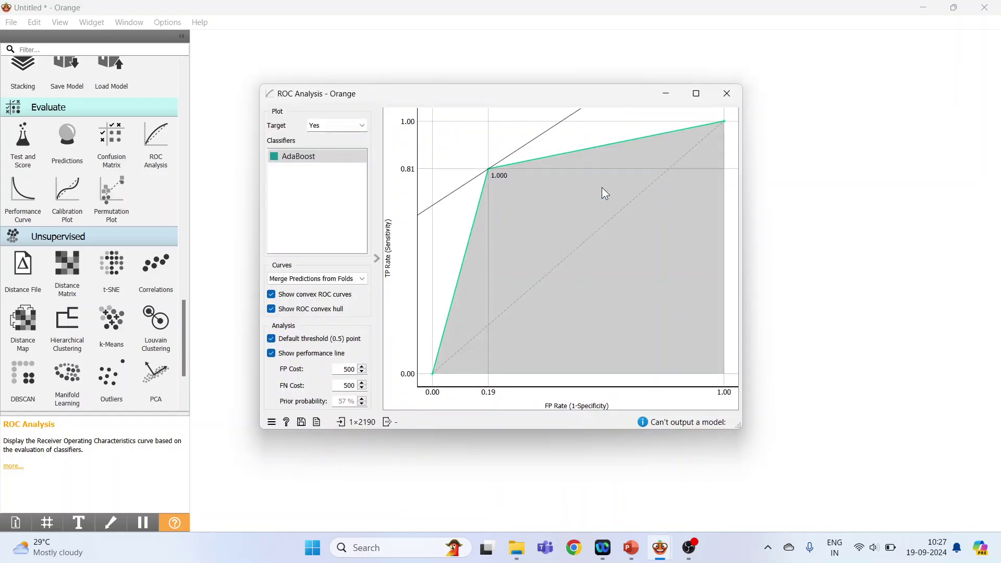
{"action": "left_click", "coordinate": [699, 93]}
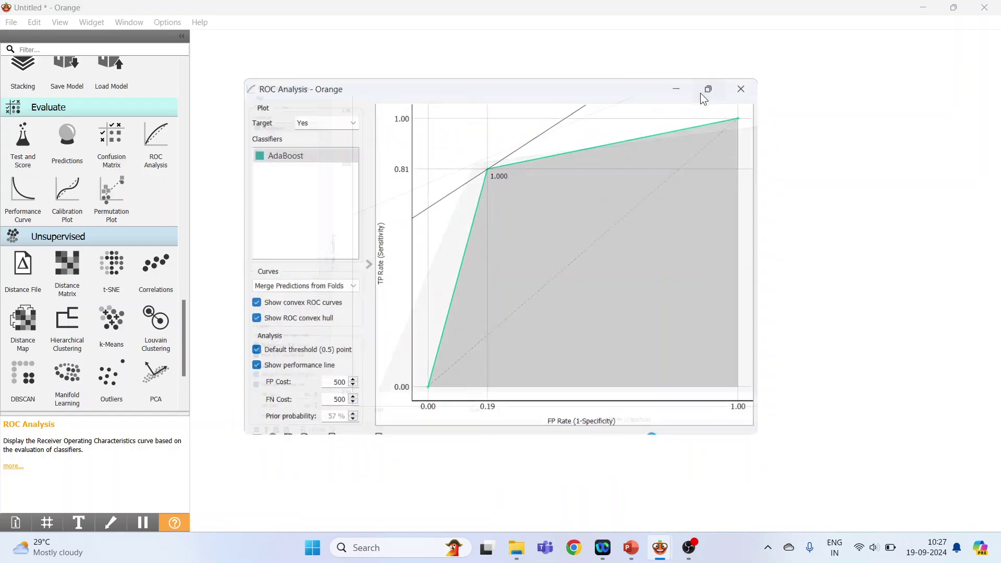
{"action": "left_click", "coordinate": [102, 38]}
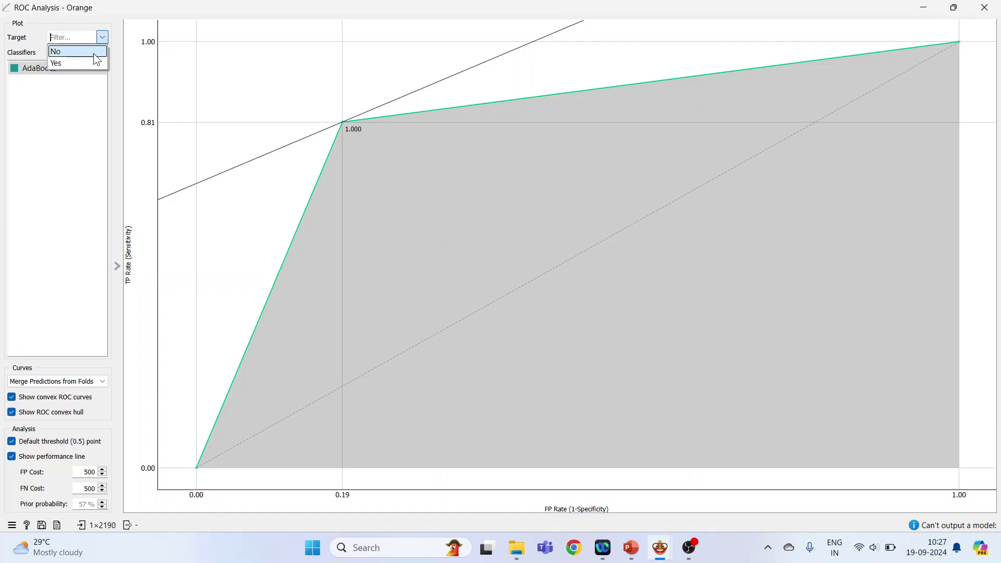
{"action": "left_click", "coordinate": [89, 61]}
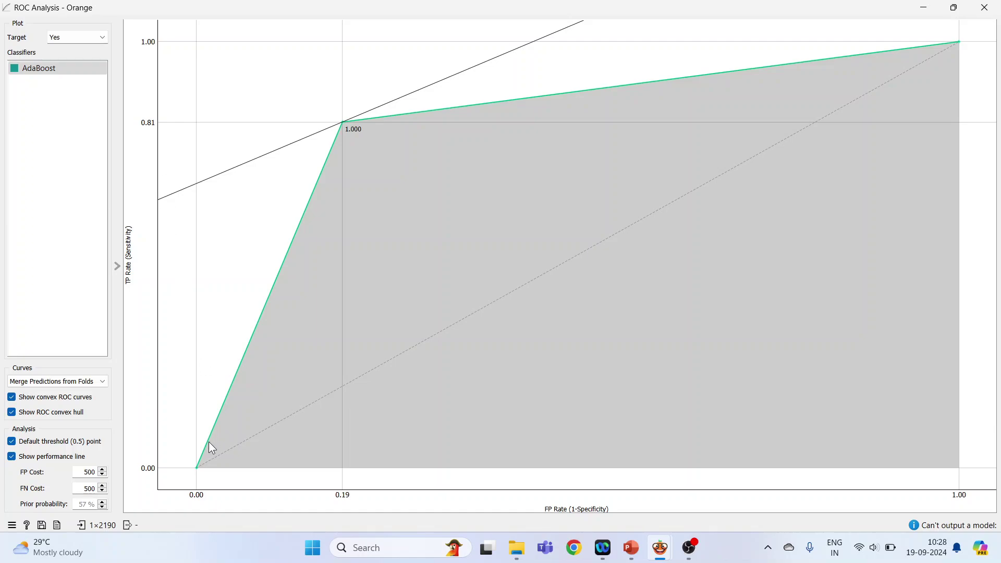
{"action": "mouse_move", "coordinate": [196, 465]}
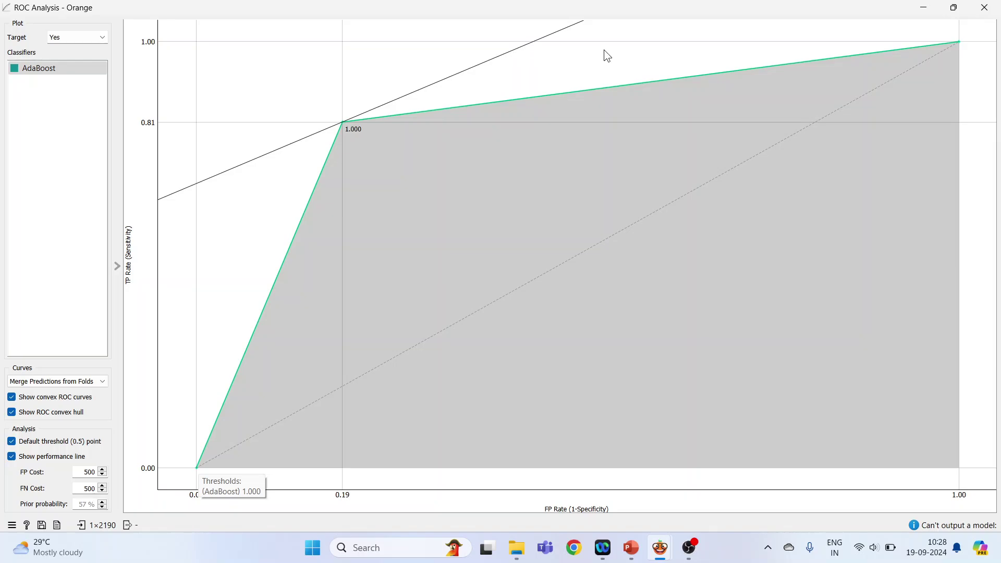
{"action": "left_click", "coordinate": [987, 9]}
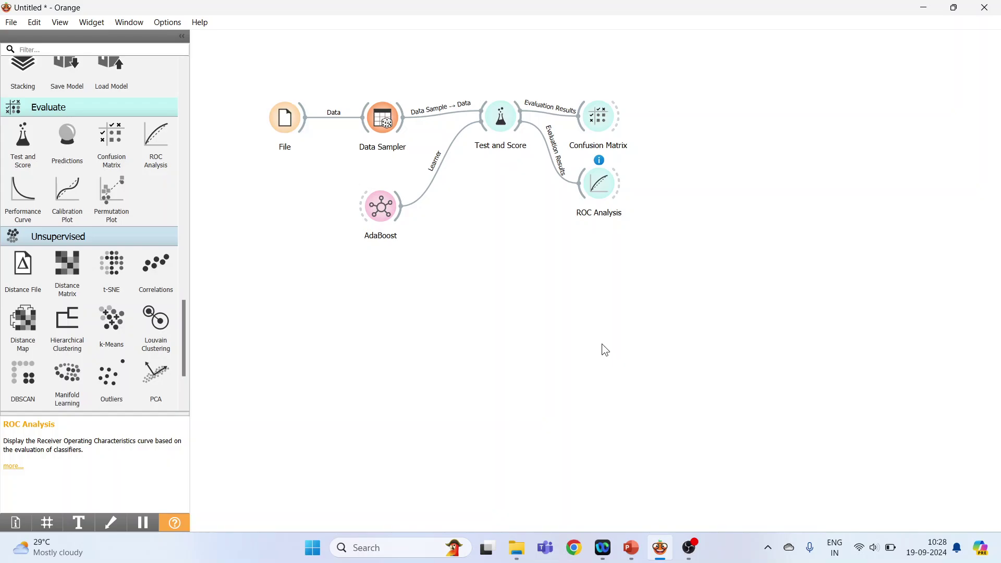
Add a Performance Curve widget and stack it in a column with Confusion Matrix and ROC Analysis, well apart from Test and Score
{"action": "left_click", "coordinate": [31, 203]}
{"action": "left_click_drag", "start_coordinate": [702, 190], "coordinate": [610, 256]}
{"action": "left_click_drag", "start_coordinate": [609, 124], "coordinate": [872, 88]}
{"action": "left_click_drag", "start_coordinate": [626, 184], "coordinate": [892, 171]}
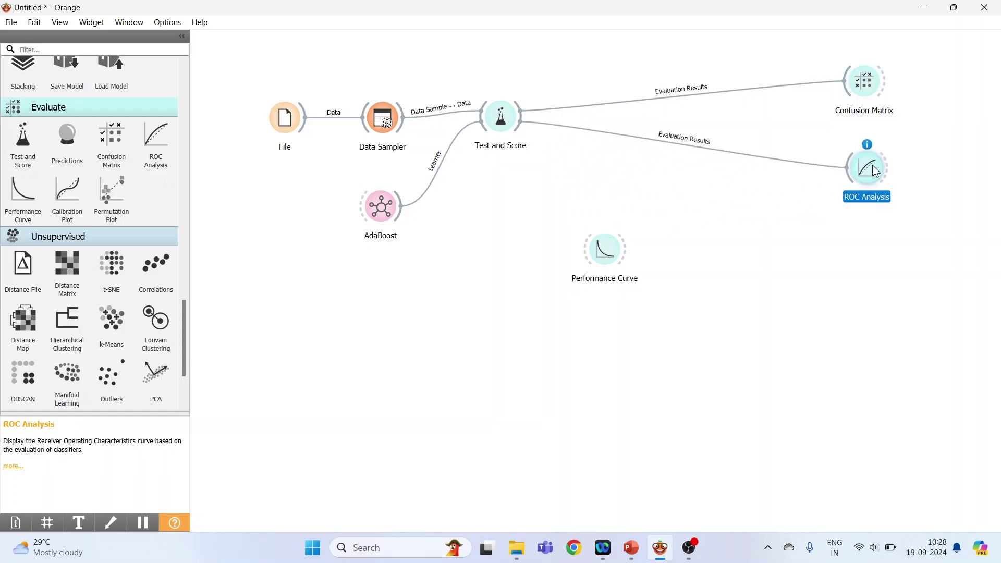
{"action": "left_click_drag", "start_coordinate": [614, 258], "coordinate": [874, 259]}
Spread out the File, Data Sampler, AdaBoost and Test and Score widgets along the upper part of the canvas
{"action": "left_click_drag", "start_coordinate": [501, 117], "coordinate": [600, 85]}
{"action": "left_click_drag", "start_coordinate": [285, 117], "coordinate": [218, 67]}
{"action": "left_click_drag", "start_coordinate": [406, 123], "coordinate": [408, 74]}
{"action": "left_click_drag", "start_coordinate": [395, 205], "coordinate": [400, 156]}
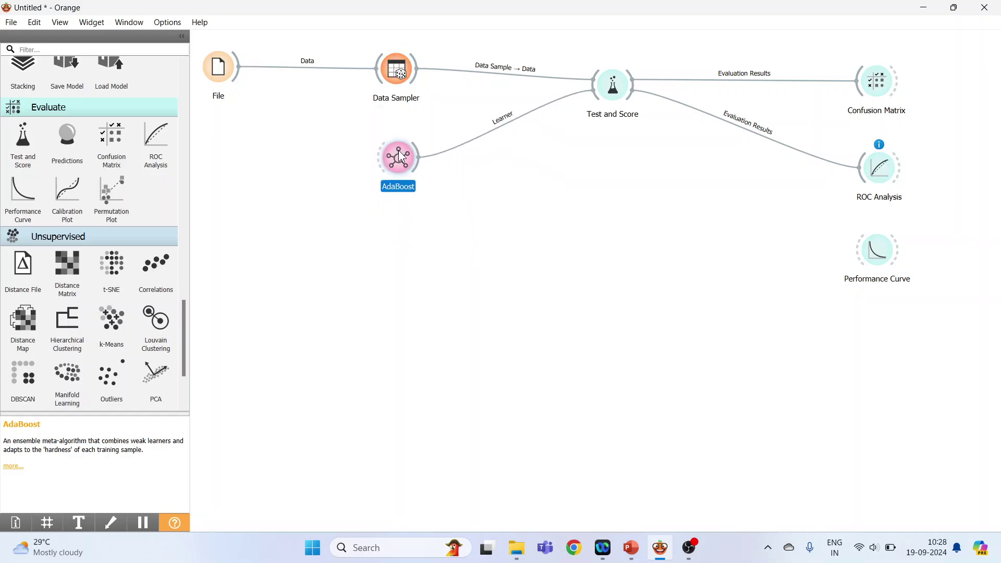
Connect Test and Score to Performance Curve and open its enlarged lift curve for target class Yes
{"action": "left_click_drag", "start_coordinate": [621, 89], "coordinate": [870, 252]}
{"action": "double_click", "coordinate": [882, 260]}
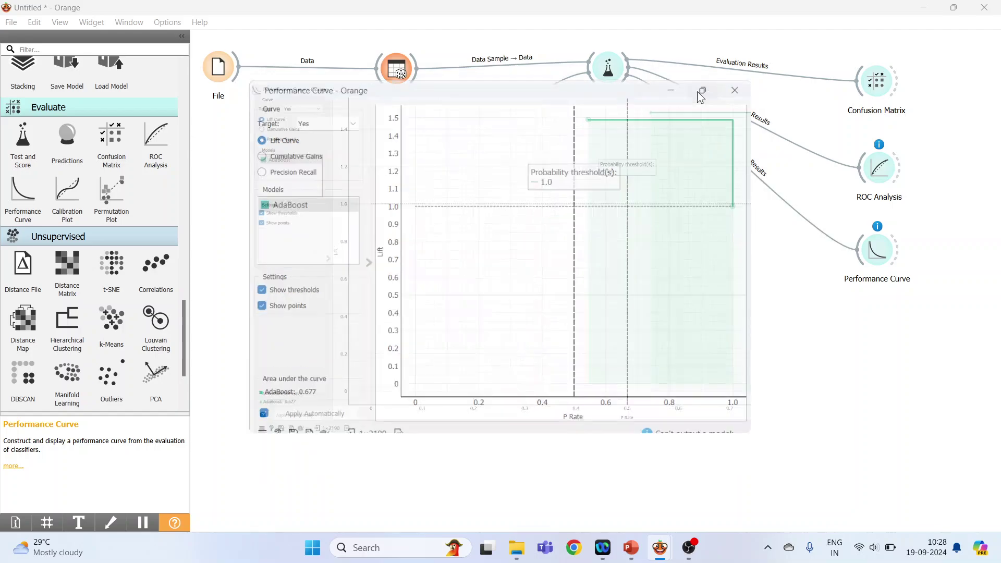
{"action": "left_click", "coordinate": [695, 94]}
{"action": "left_click", "coordinate": [99, 41]}
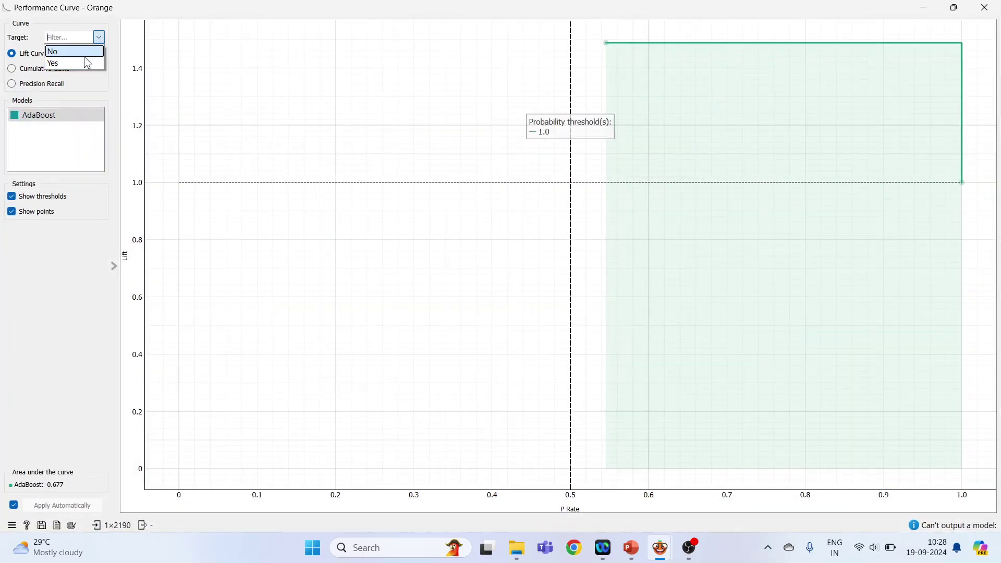
{"action": "left_click", "coordinate": [81, 61]}
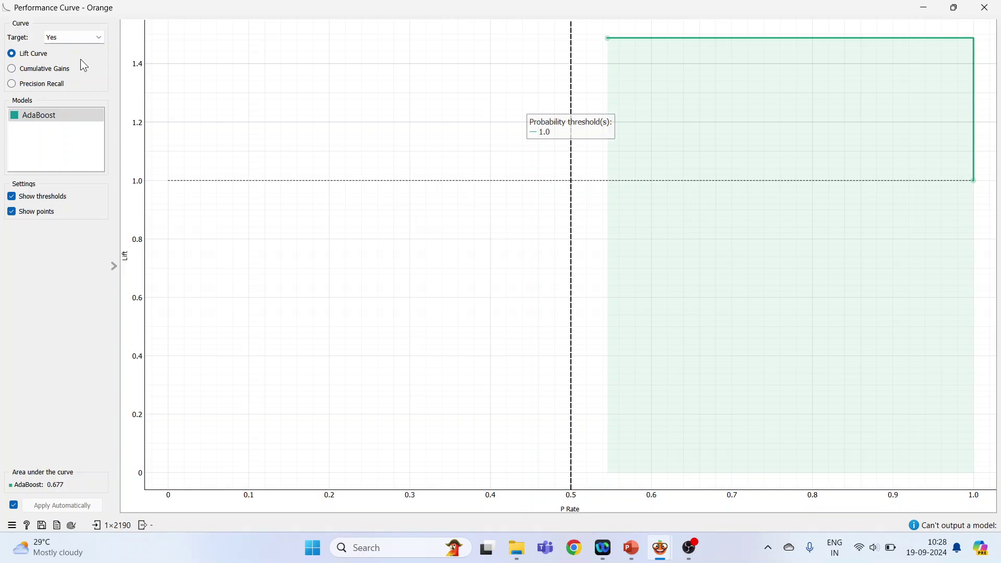
View AdaBoost's cumulative gains and precision-recall curves, return to the lift curve and close the plot
{"action": "left_click", "coordinate": [14, 76]}
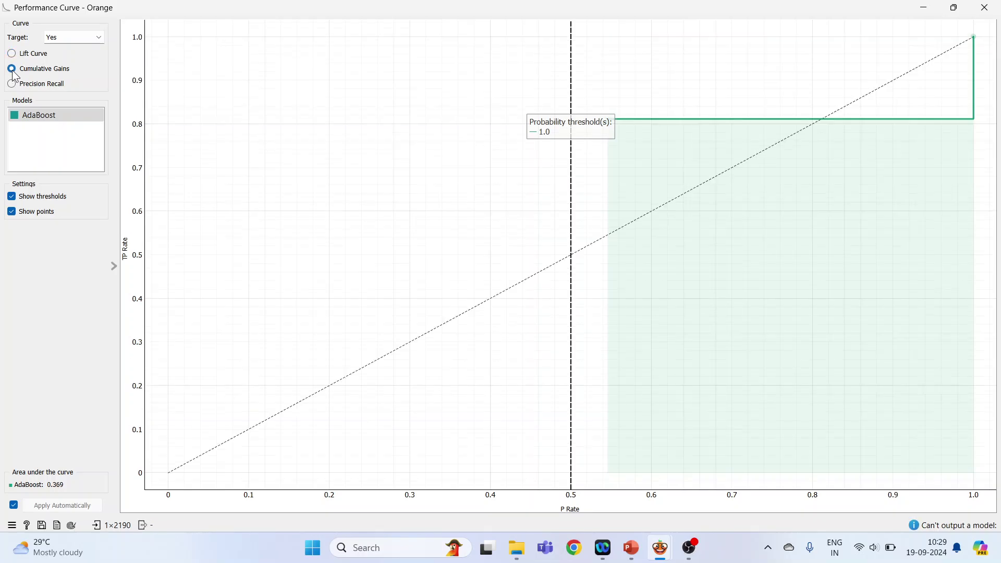
{"action": "left_click", "coordinate": [13, 85]}
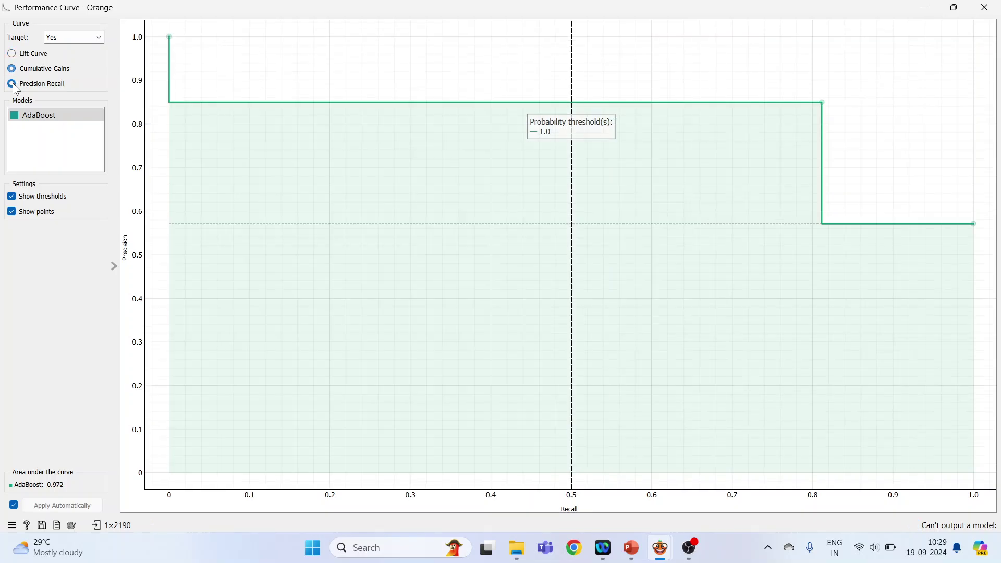
{"action": "left_click", "coordinate": [13, 54]}
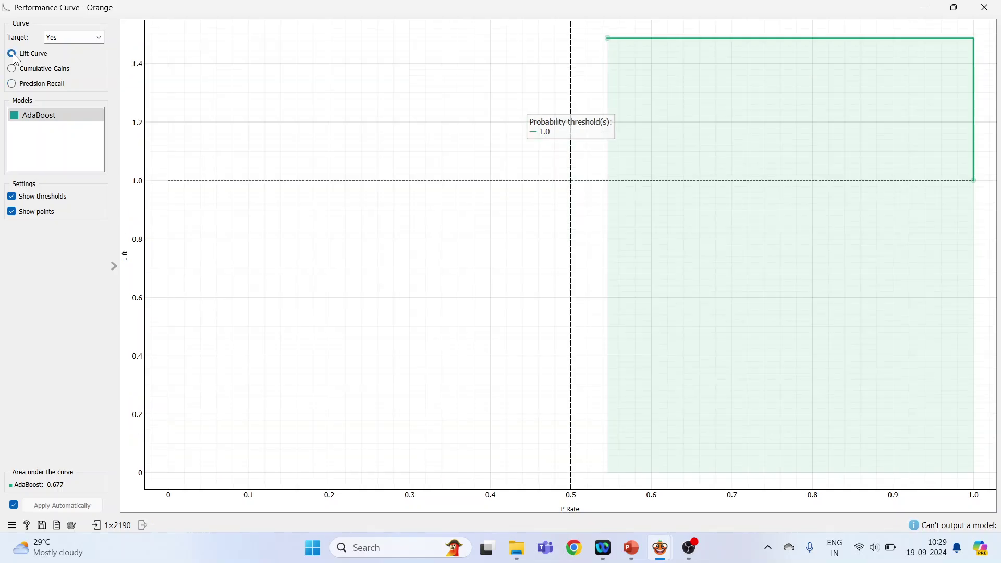
{"action": "left_click", "coordinate": [985, 7]}
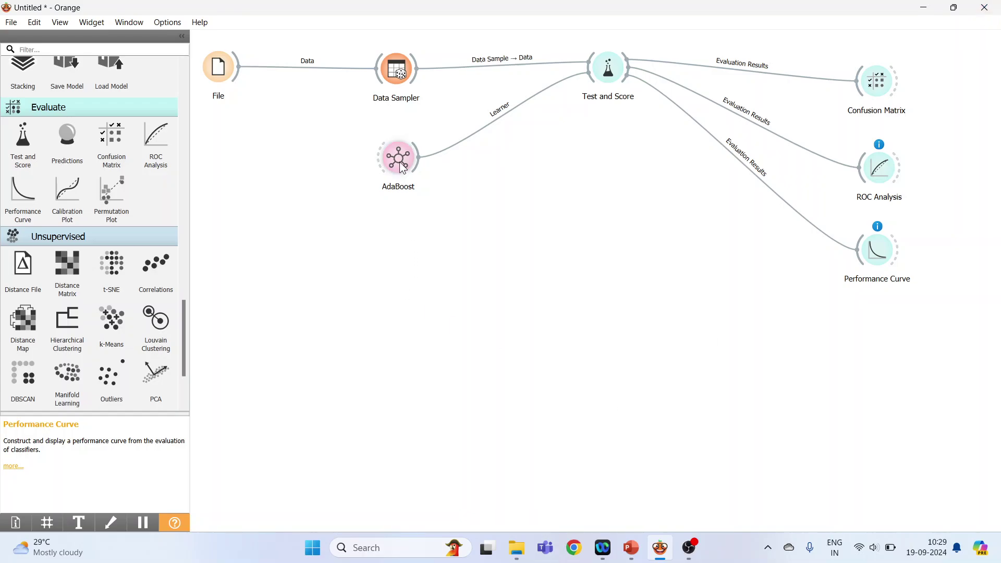
Add Tree and Random Forest model widgets below AdaBoost and connect both to Test and Score as learners
{"action": "left_click_drag", "start_coordinate": [398, 157], "coordinate": [396, 137]}
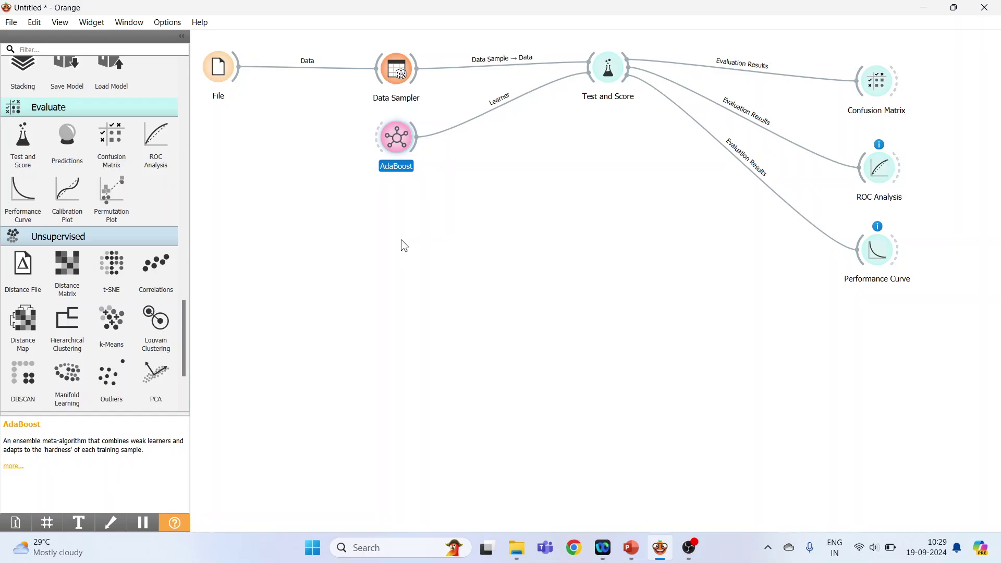
{"action": "left_click_drag", "start_coordinate": [183, 312], "coordinate": [190, 246]}
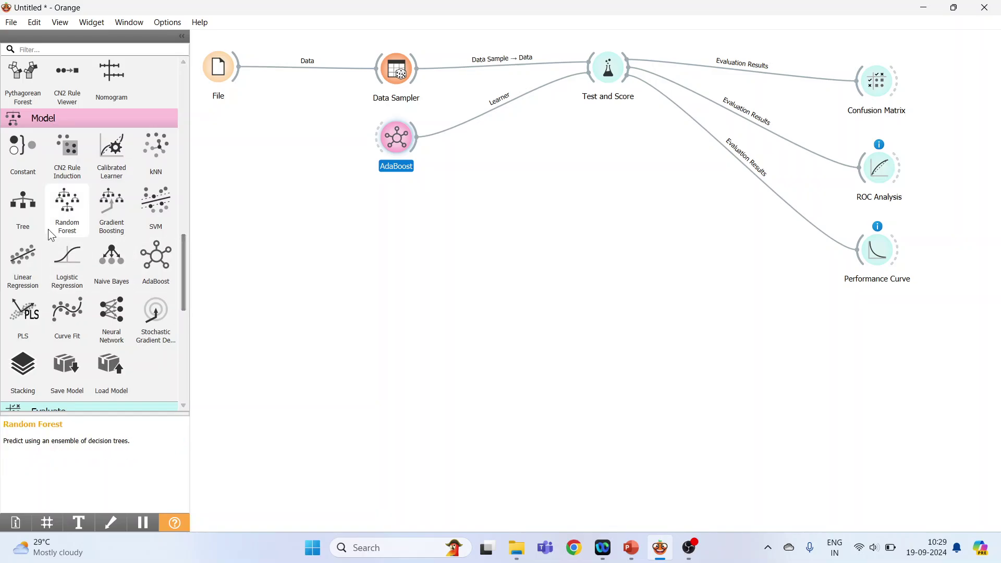
{"action": "left_click", "coordinate": [26, 215]}
{"action": "left_click_drag", "start_coordinate": [961, 255], "coordinate": [381, 206]}
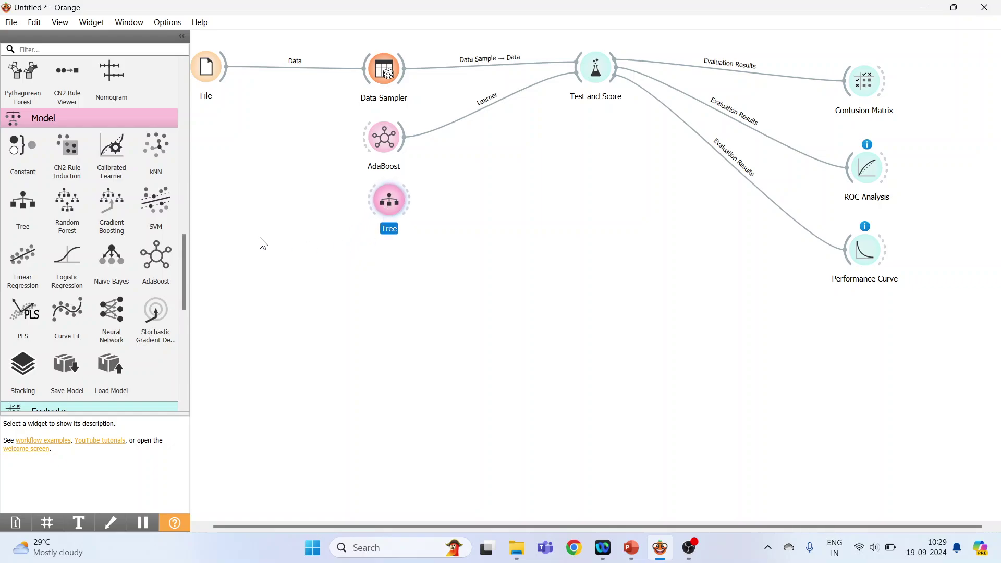
{"action": "left_click_drag", "start_coordinate": [353, 524], "coordinate": [308, 524]}
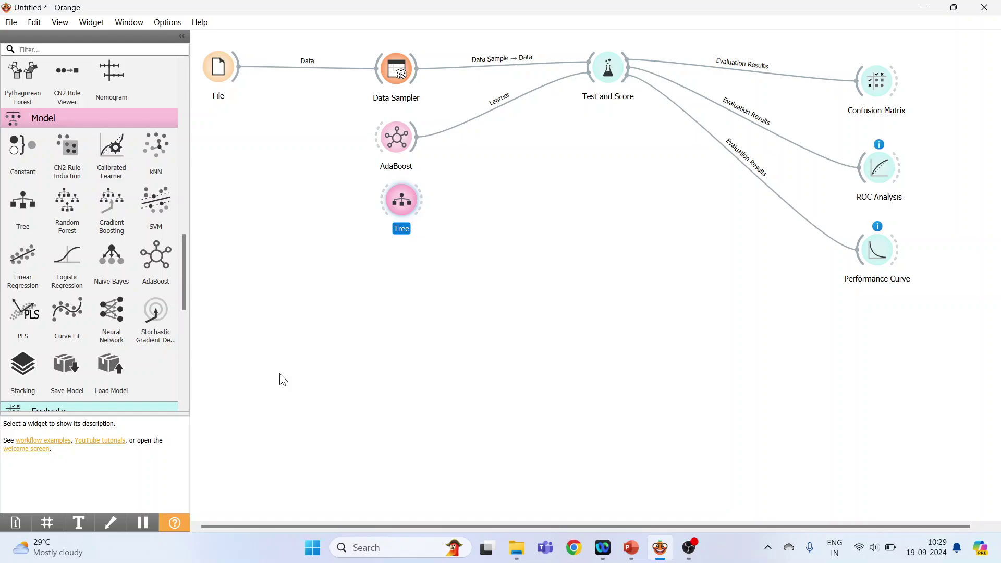
{"action": "left_click_drag", "start_coordinate": [75, 217], "coordinate": [392, 277]}
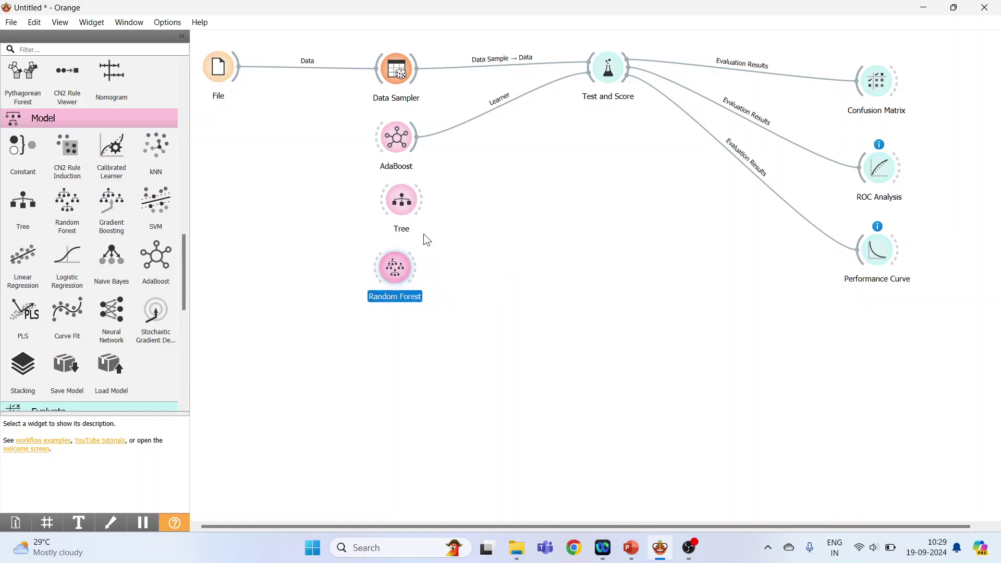
{"action": "left_click_drag", "start_coordinate": [420, 204], "coordinate": [588, 79]}
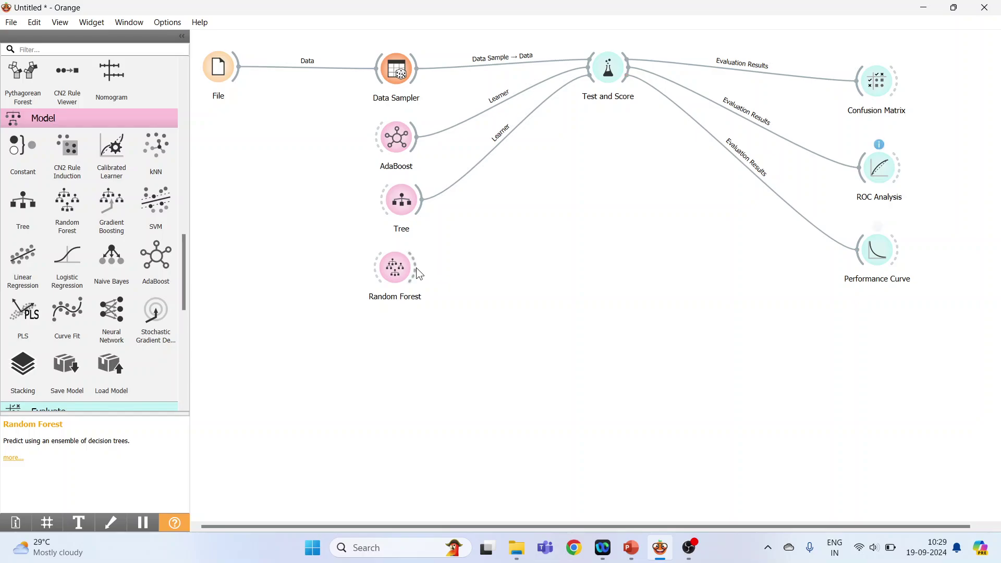
{"action": "left_click_drag", "start_coordinate": [416, 267], "coordinate": [585, 80]}
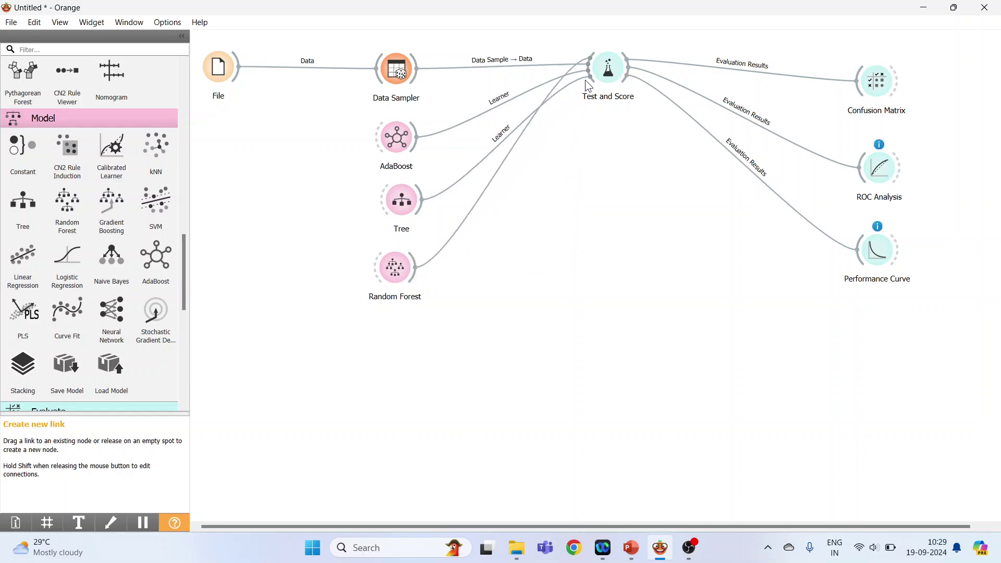
Open Test and Score, widen the score columns and compare the scores of AdaBoost, Tree and Random Forest
{"action": "double_click", "coordinate": [613, 69]}
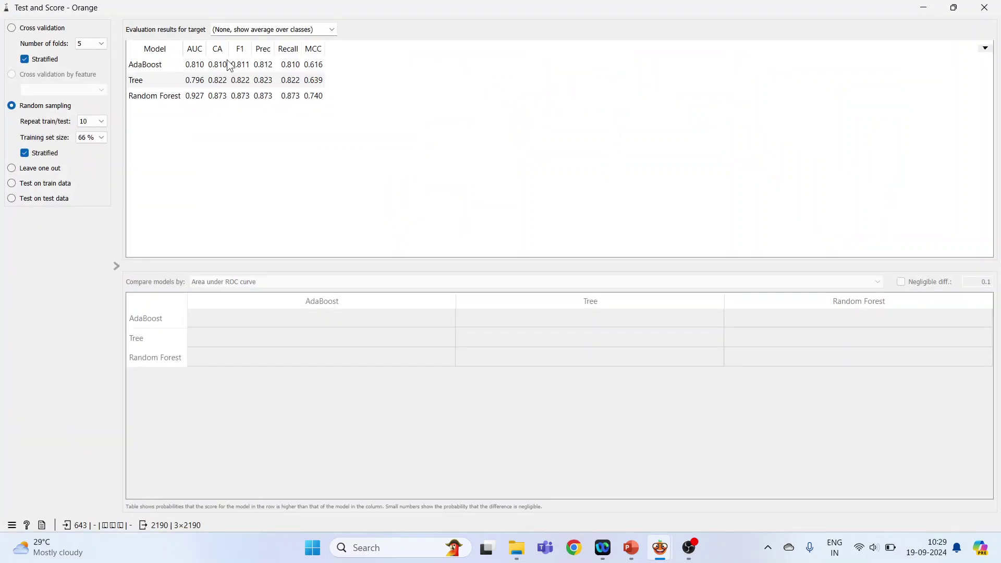
{"action": "left_click_drag", "start_coordinate": [206, 47], "coordinate": [348, 47]}
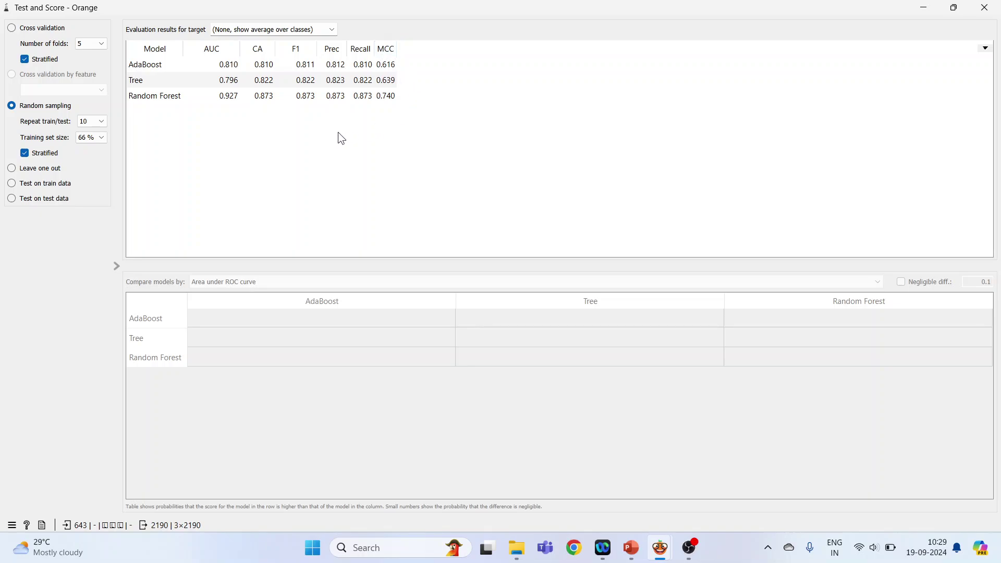
{"action": "left_click", "coordinate": [176, 96]}
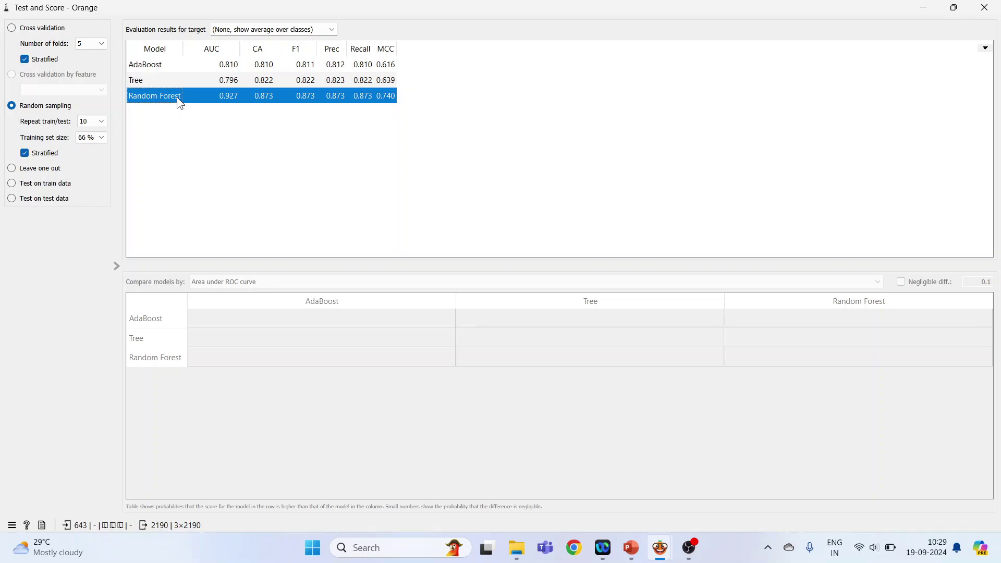
{"action": "left_click", "coordinate": [169, 66]}
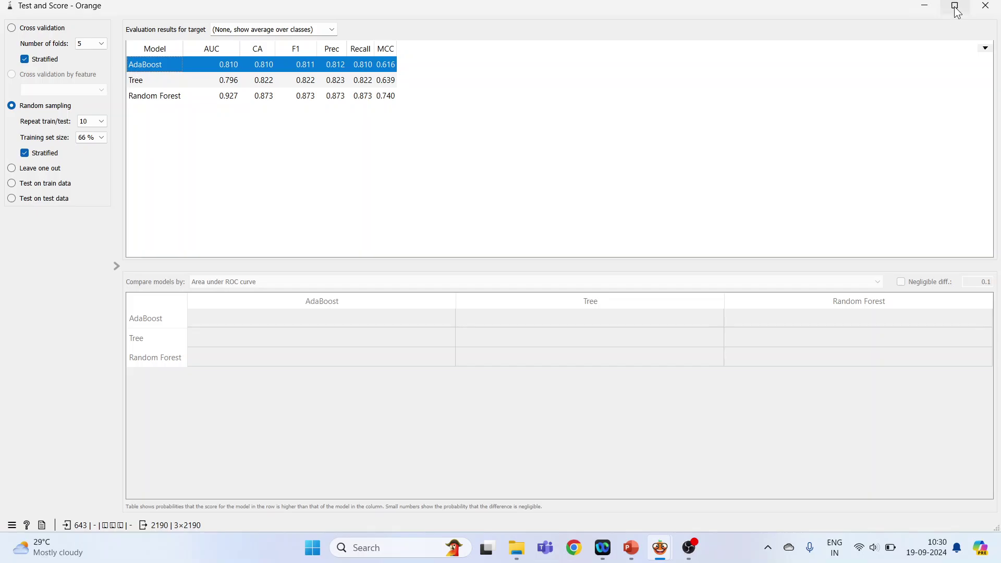
{"action": "left_click", "coordinate": [927, 8]}
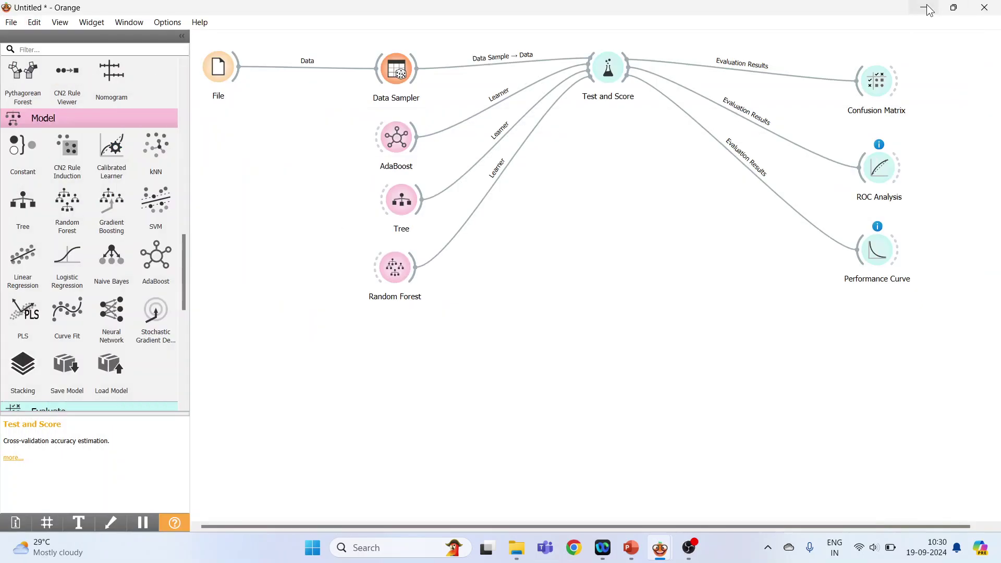
Open Data Sampler over the Test and Score results and resample the data with a fixed proportion of 70%
{"action": "double_click", "coordinate": [396, 69]}
{"action": "left_click_drag", "start_coordinate": [638, 61], "coordinate": [127, 51]}
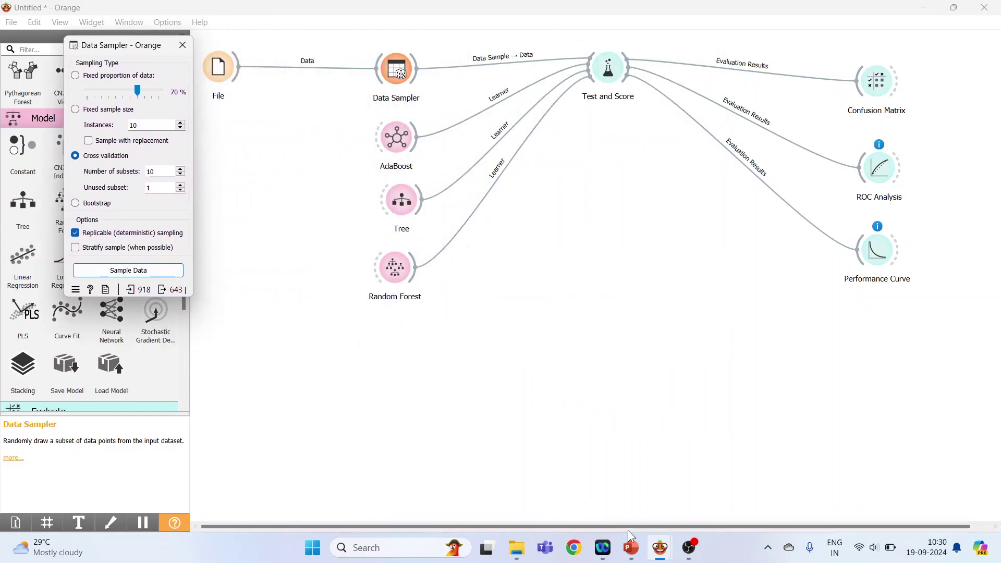
{"action": "mouse_move", "coordinate": [666, 558]}
{"action": "left_click", "coordinate": [706, 478]}
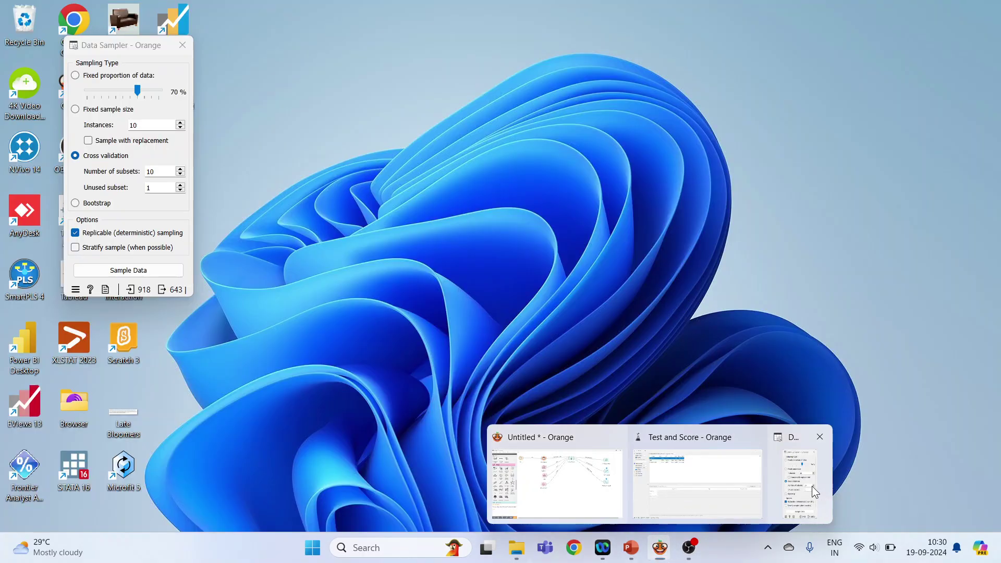
{"action": "left_click", "coordinate": [811, 486]}
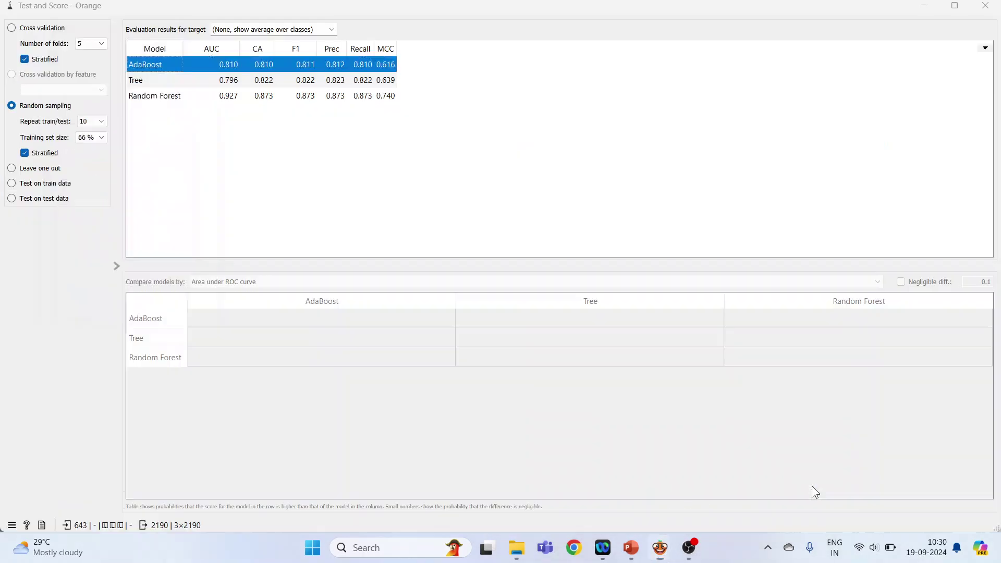
{"action": "left_click_drag", "start_coordinate": [133, 51], "coordinate": [603, 51]}
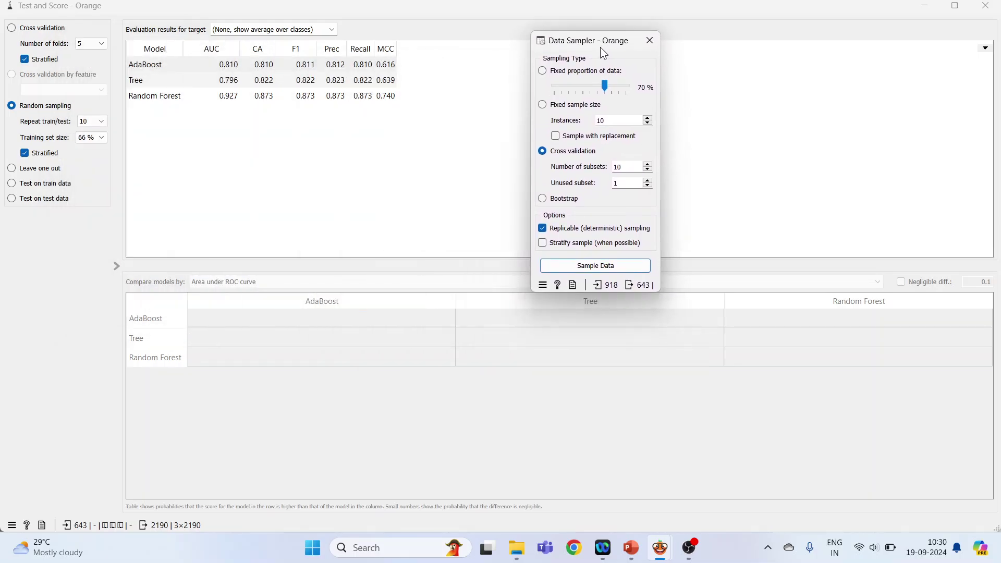
{"action": "left_click", "coordinate": [544, 71]}
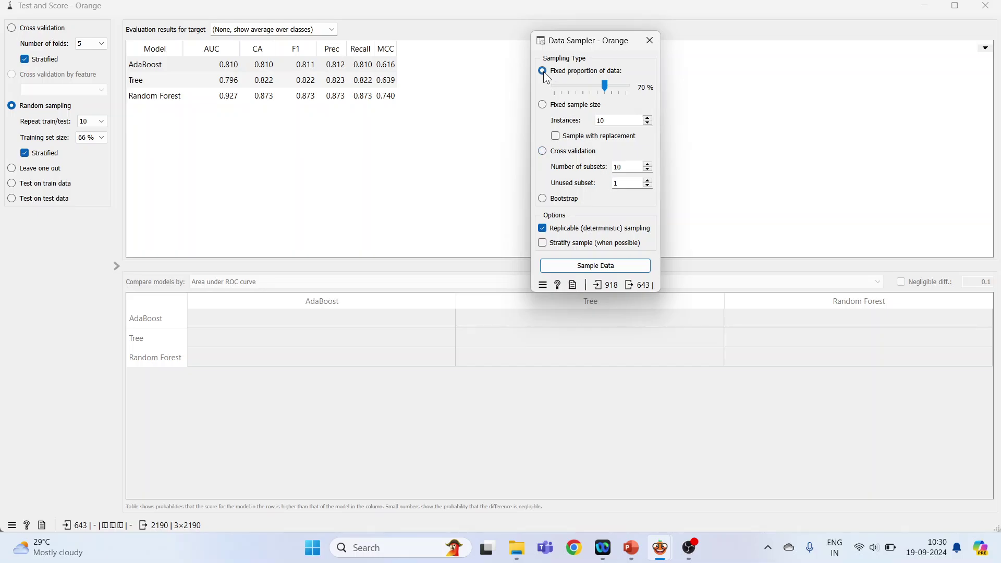
{"action": "left_click", "coordinate": [604, 264]}
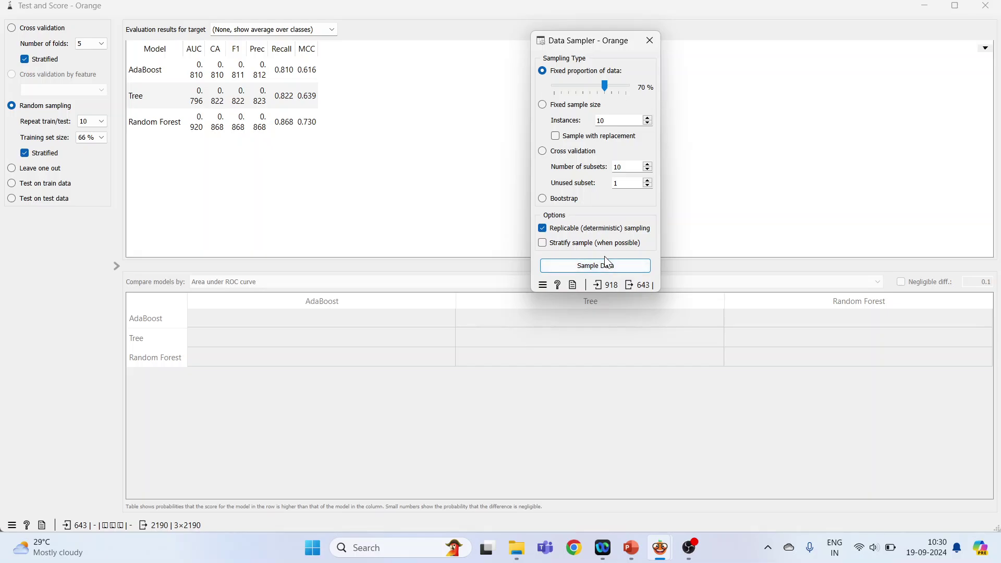
Resample with 10-subset cross validation and with bootstrap, comparing the model scores, and close Data Sampler and Test and Score
{"action": "left_click", "coordinate": [543, 151]}
{"action": "left_click", "coordinate": [611, 267]}
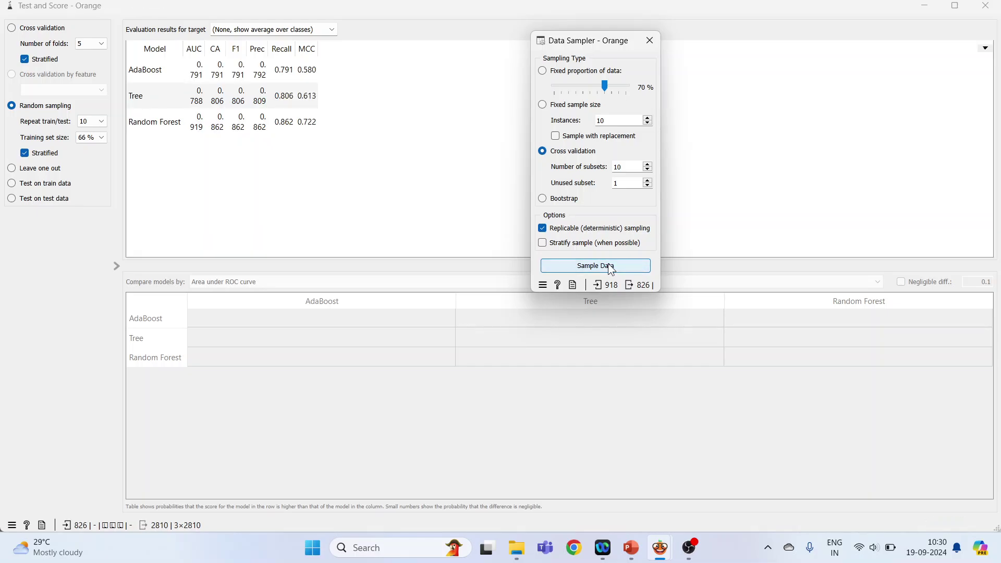
{"action": "left_click", "coordinate": [544, 200]}
{"action": "left_click", "coordinate": [587, 270]}
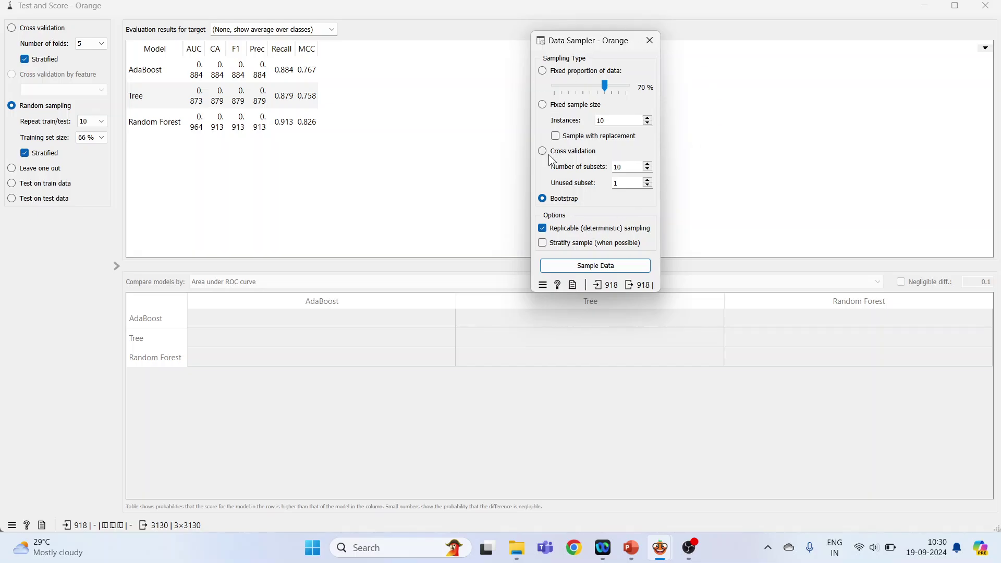
{"action": "left_click", "coordinate": [650, 40]}
{"action": "left_click", "coordinate": [985, 5]}
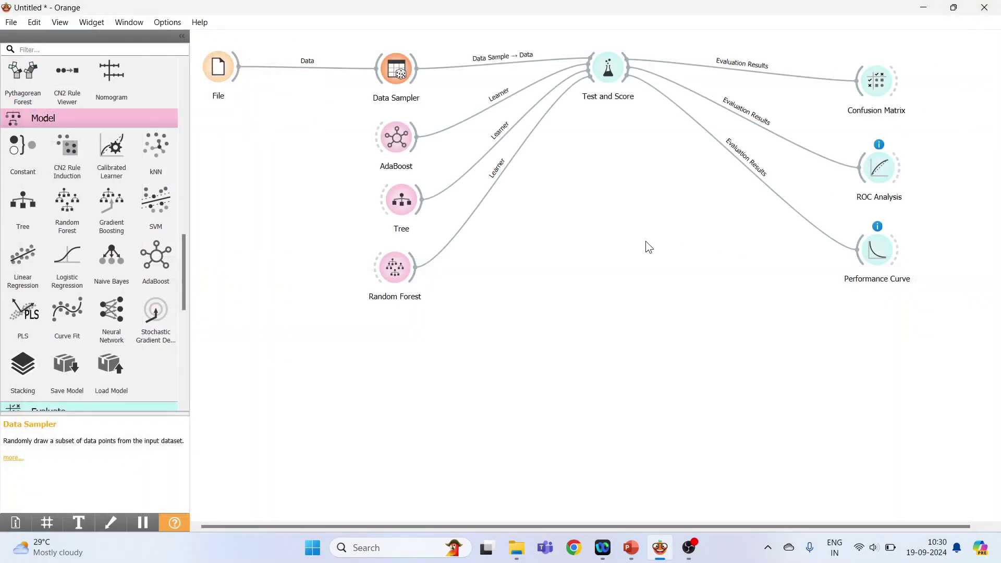
Delete the Tree and Random Forest widgets from the workflow
{"action": "left_click", "coordinate": [400, 210]}
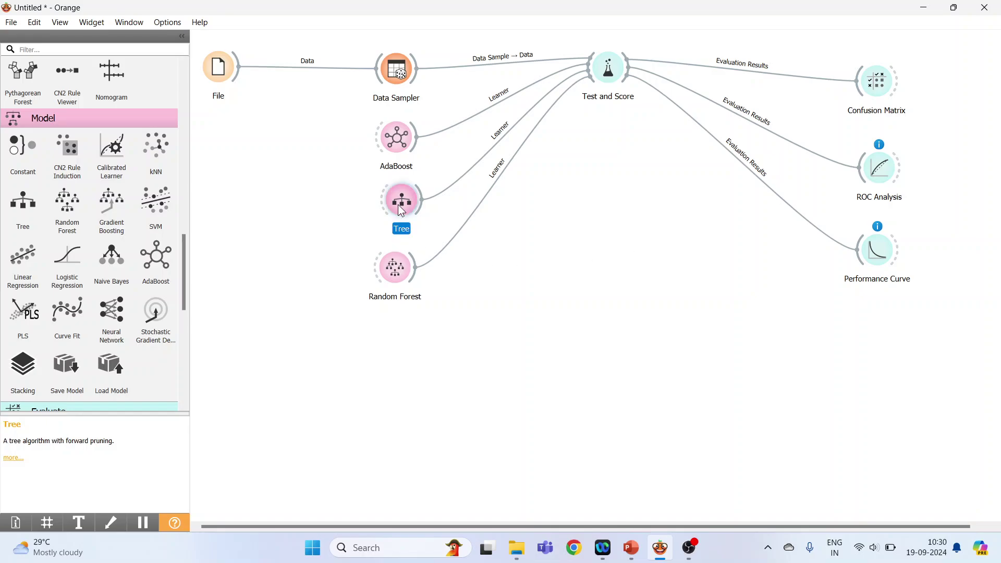
{"action": "key", "text": "Delete"}
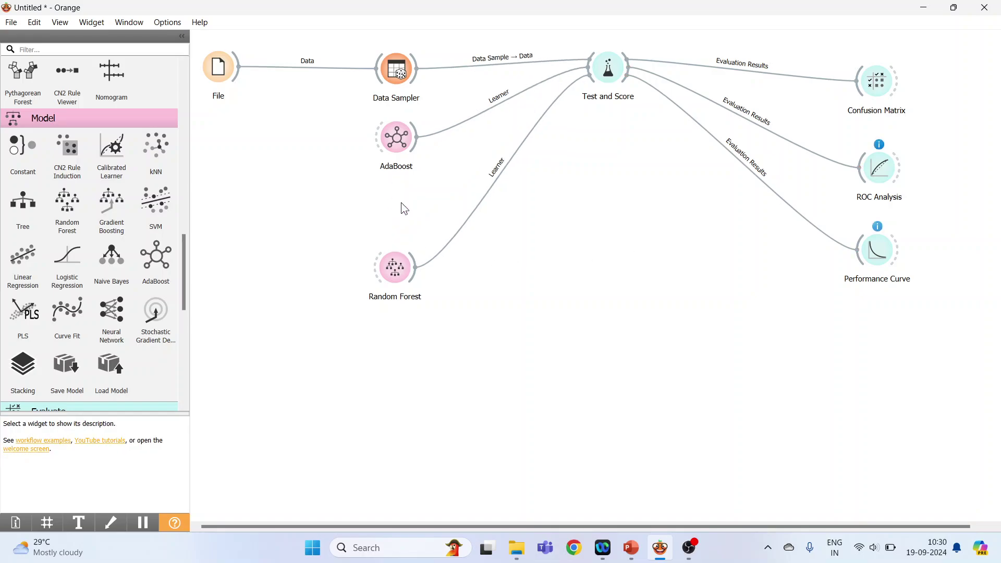
{"action": "left_click", "coordinate": [394, 268]}
{"action": "key", "text": "Delete"}
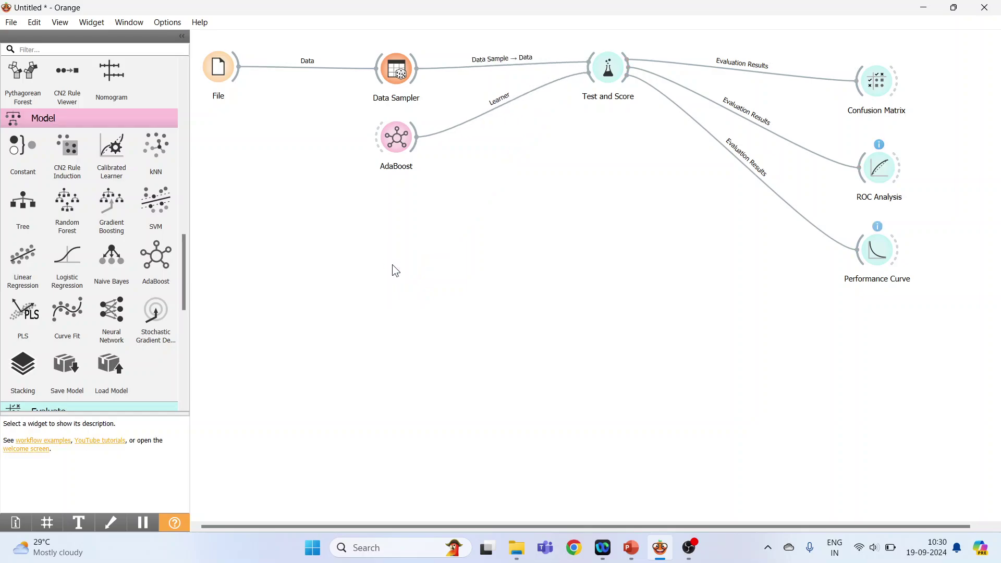
Rearrange AdaBoost and Data Sampler below Test and Score, add a Predictions widget and connect AdaBoost's model to it
{"action": "left_click_drag", "start_coordinate": [395, 140], "coordinate": [508, 194]}
{"action": "left_click_drag", "start_coordinate": [401, 74], "coordinate": [371, 211]}
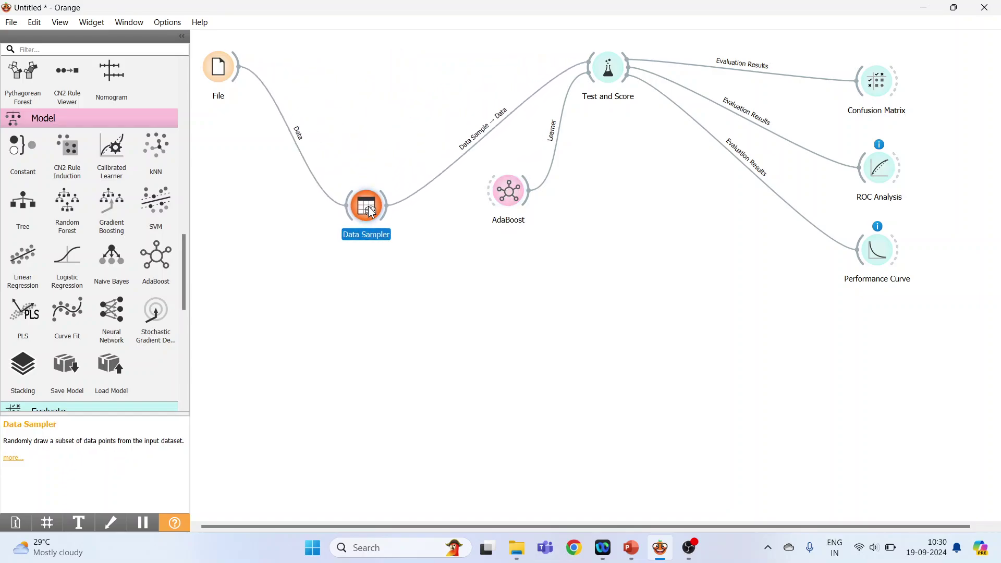
{"action": "left_click_drag", "start_coordinate": [180, 256], "coordinate": [189, 323]}
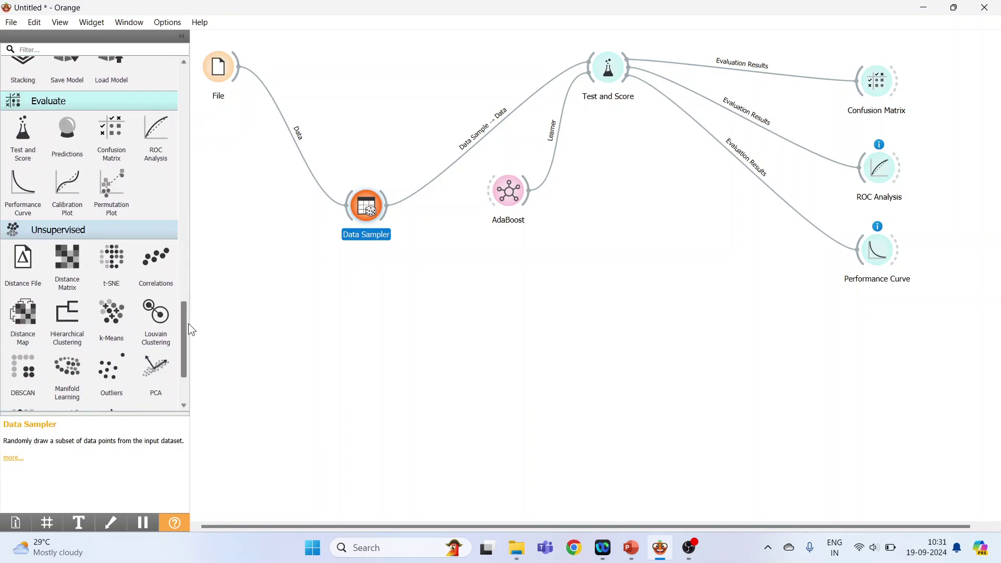
{"action": "left_click", "coordinate": [71, 146]}
{"action": "left_click_drag", "start_coordinate": [980, 260], "coordinate": [651, 290]}
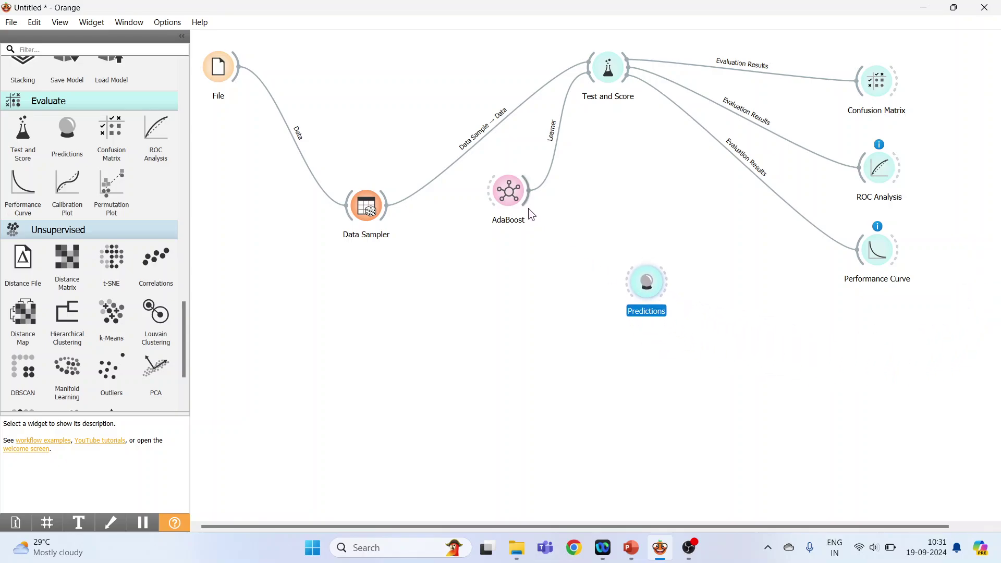
{"action": "left_click_drag", "start_coordinate": [524, 202], "coordinate": [623, 289]}
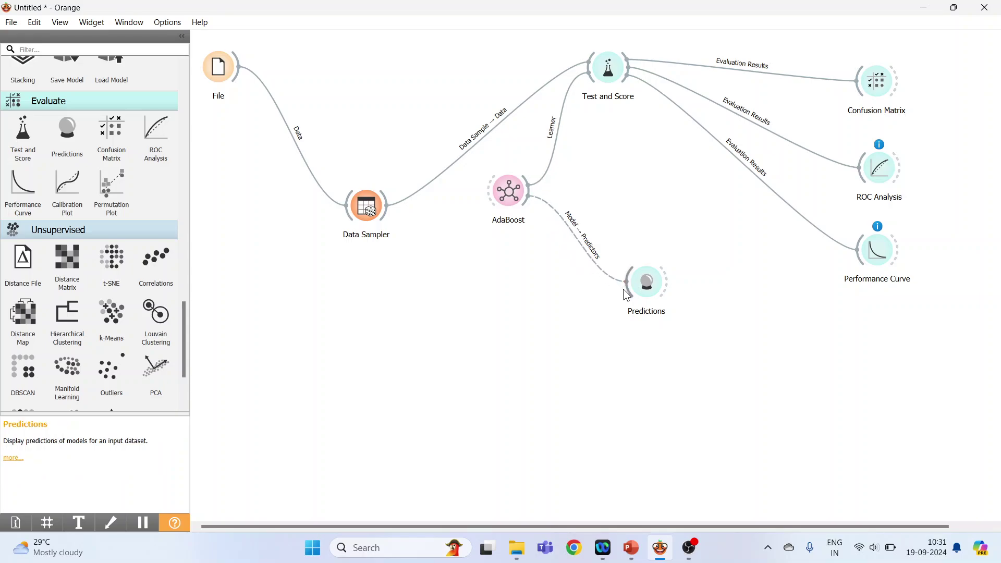
Connect Data Sampler to Predictions and resample the data with a fixed proportion of 70%
{"action": "left_click_drag", "start_coordinate": [368, 211], "coordinate": [366, 199]}
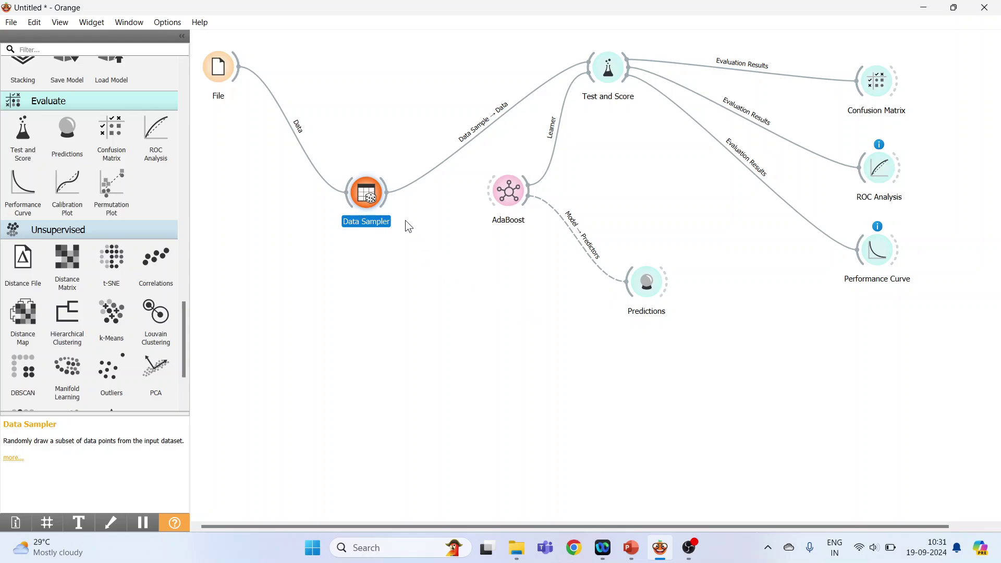
{"action": "left_click_drag", "start_coordinate": [385, 202], "coordinate": [625, 288]}
{"action": "double_click", "coordinate": [372, 193]}
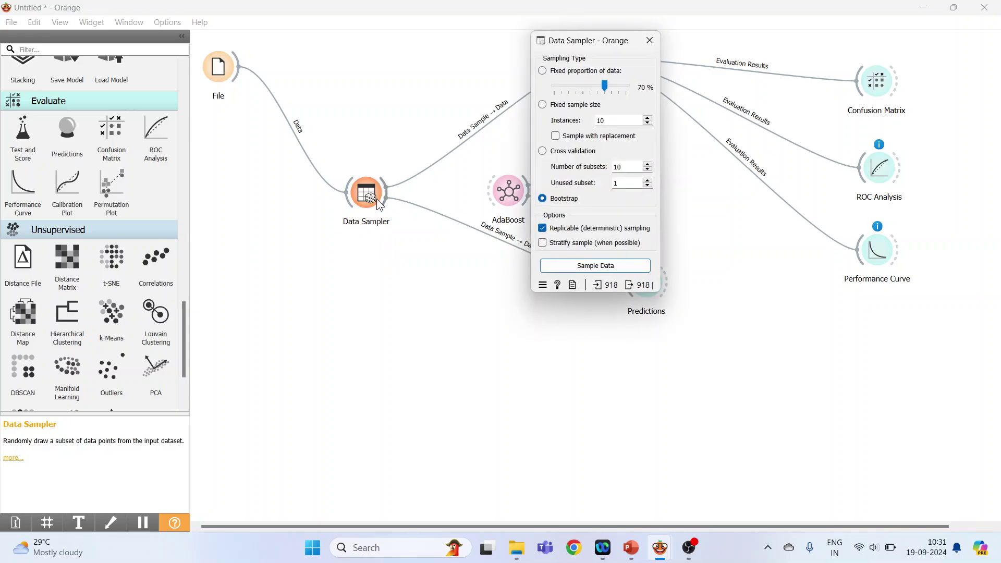
{"action": "left_click", "coordinate": [543, 71]}
{"action": "left_click_drag", "start_coordinate": [605, 41], "coordinate": [780, 80]}
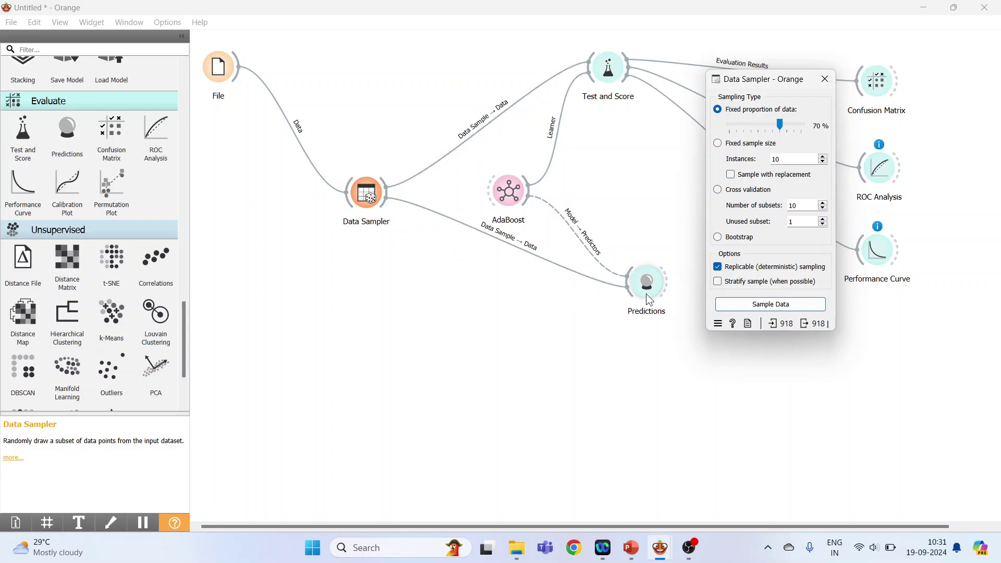
{"action": "left_click", "coordinate": [774, 306]}
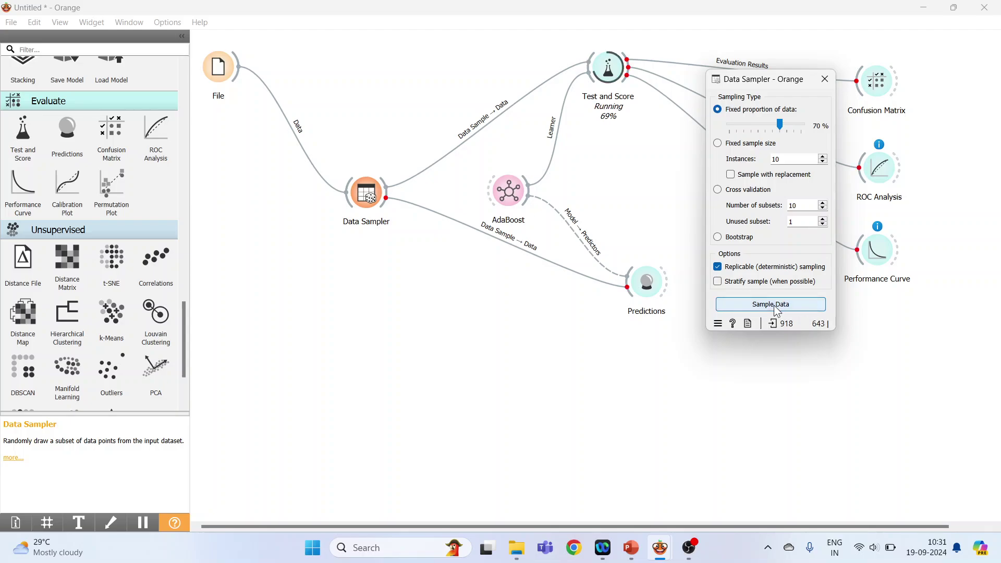
{"action": "left_click", "coordinate": [826, 79]}
Relink Data Sampler to Predictions so Remaining Data feeds Data, and view the rows in Predictions
{"action": "double_click", "coordinate": [533, 253]}
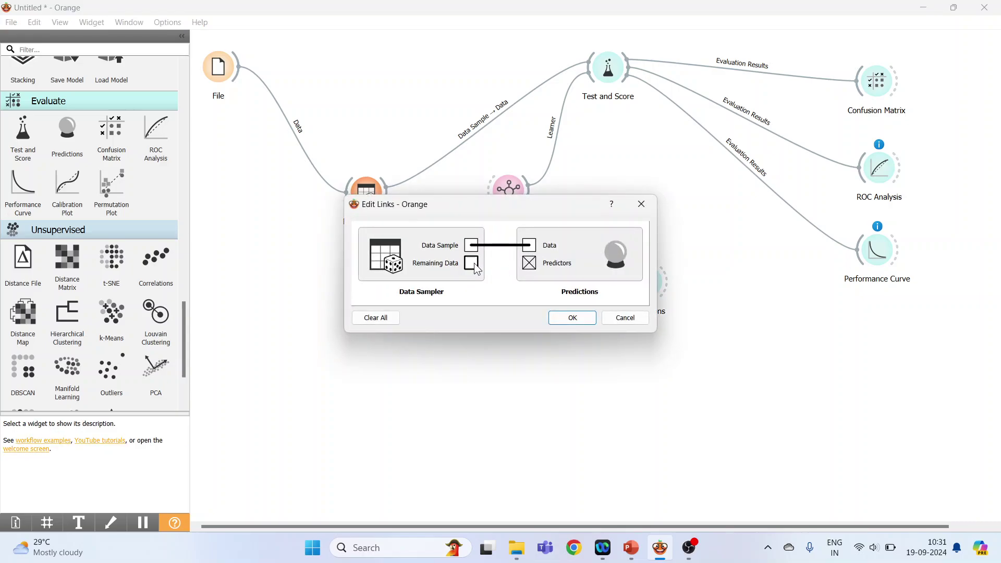
{"action": "left_click_drag", "start_coordinate": [474, 263], "coordinate": [531, 254]}
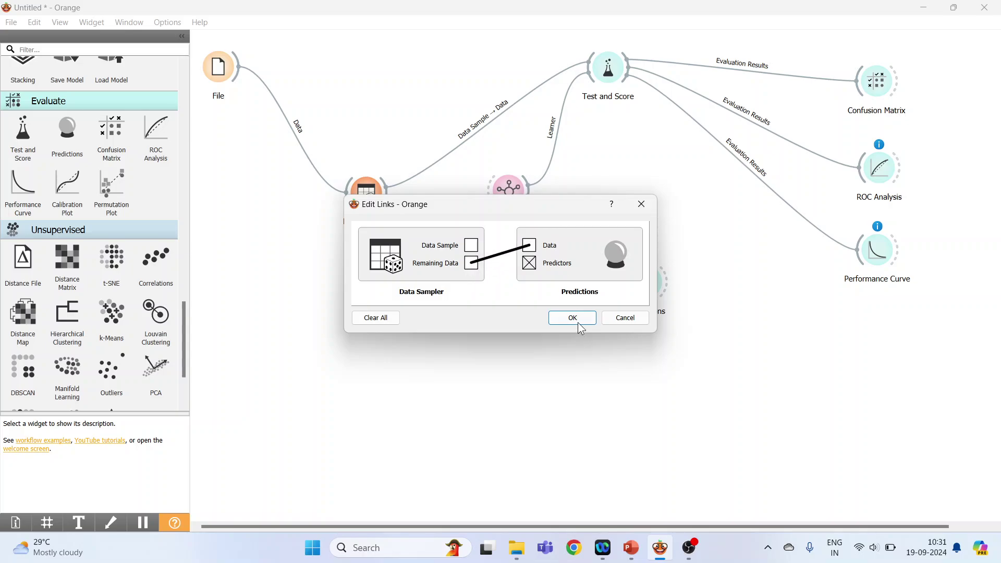
{"action": "left_click", "coordinate": [579, 321]}
{"action": "double_click", "coordinate": [642, 310]}
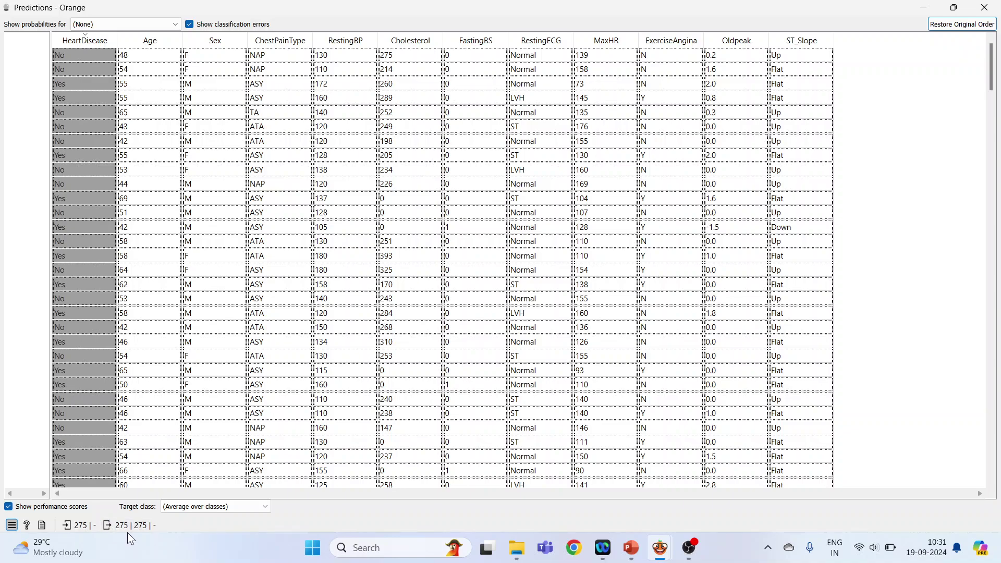
{"action": "left_click", "coordinate": [985, 7]}
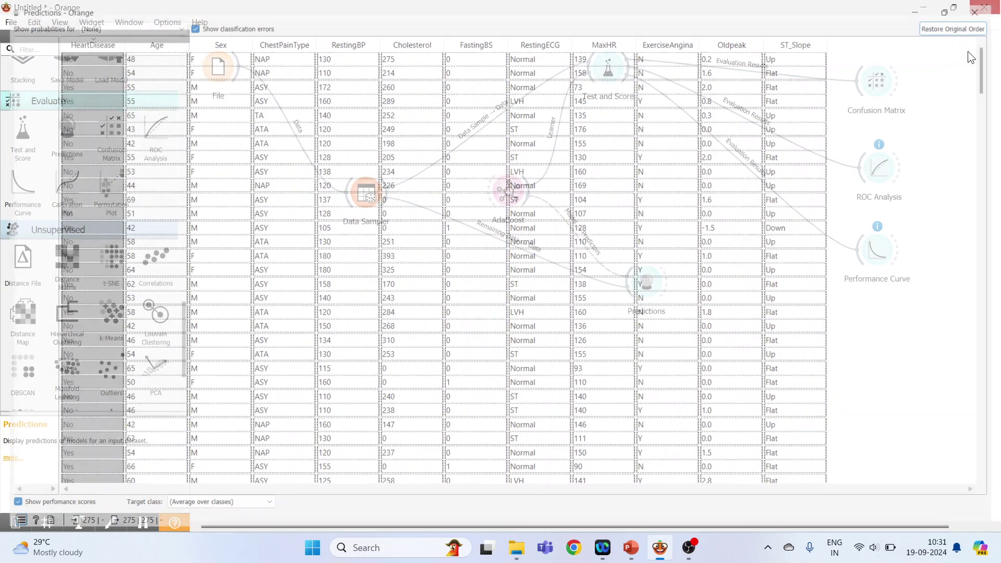
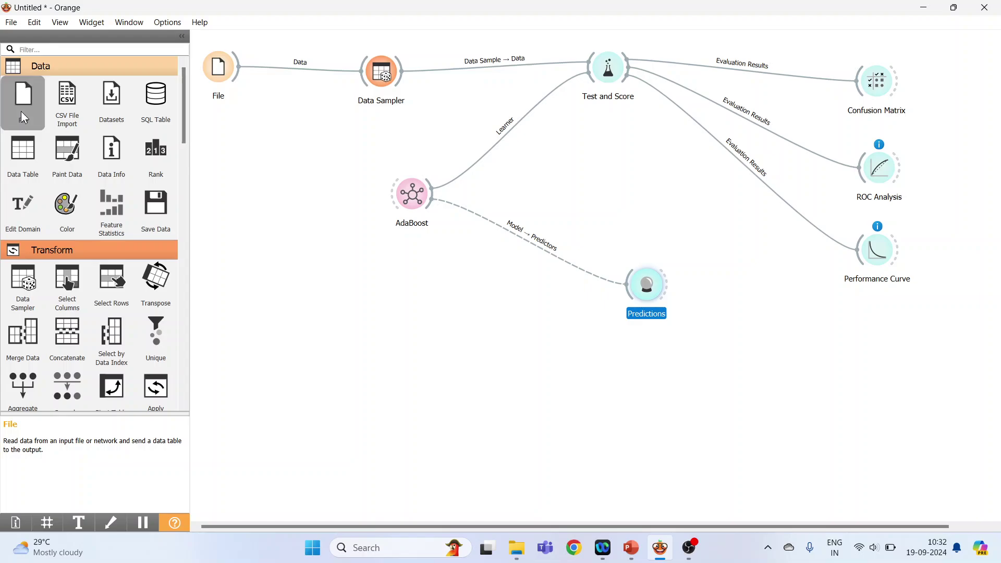
Add a second File widget below AdaBoost, load heart1(test).csv into it and check its columns
{"action": "left_click_drag", "start_coordinate": [21, 111], "coordinate": [255, 339]}
{"action": "left_click_drag", "start_coordinate": [647, 288], "coordinate": [673, 332]}
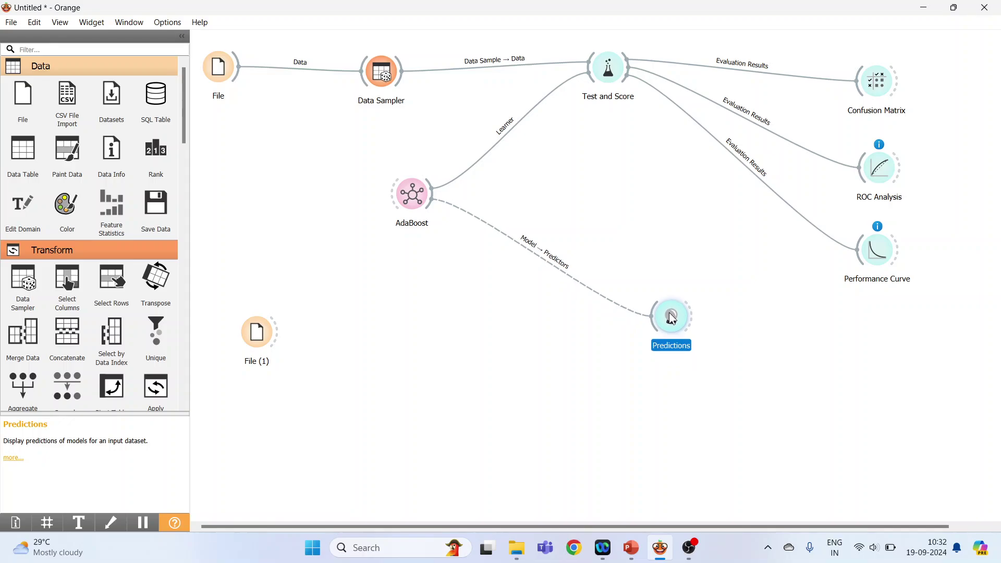
{"action": "double_click", "coordinate": [258, 339]}
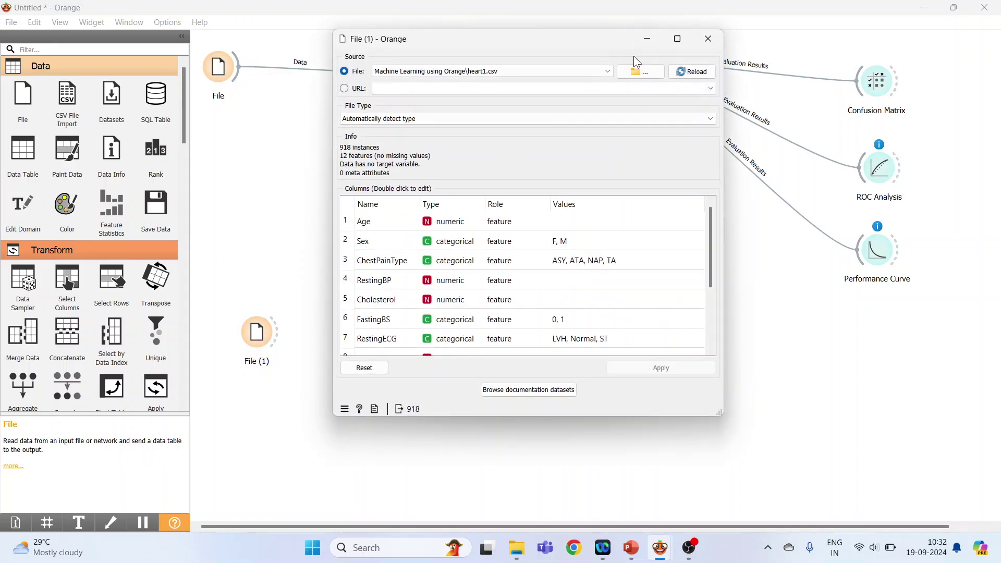
{"action": "left_click", "coordinate": [648, 68]}
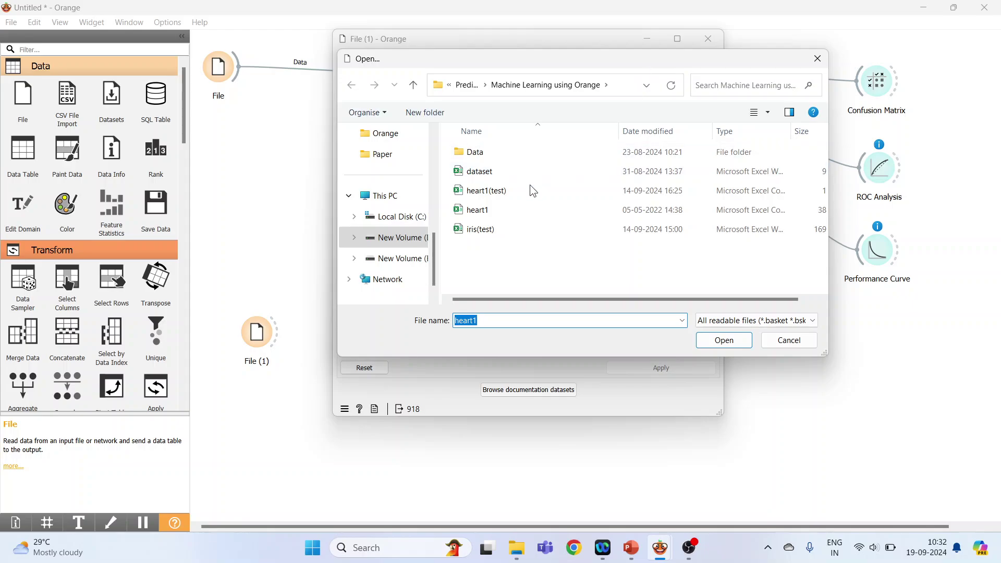
{"action": "left_click", "coordinate": [508, 191]}
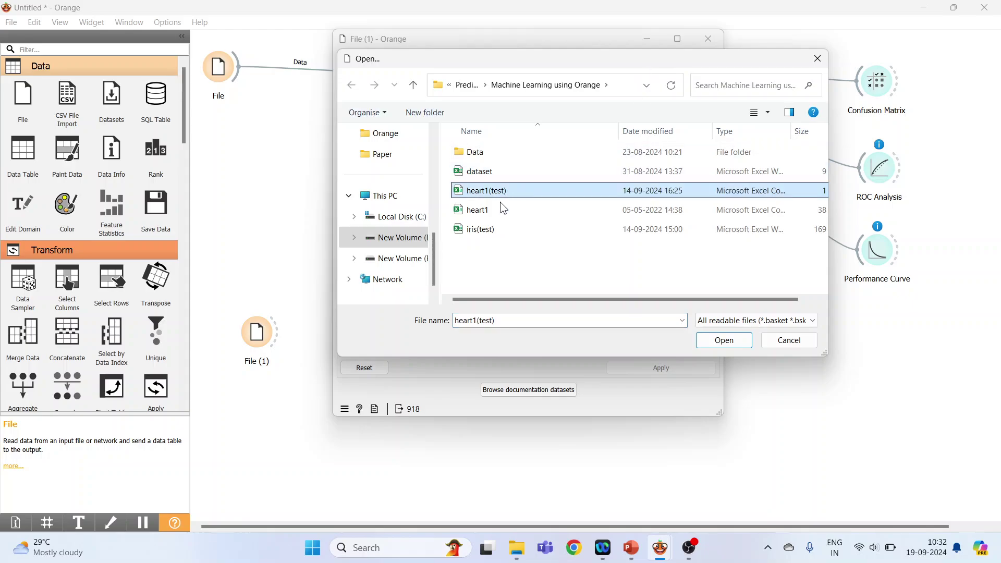
{"action": "left_click", "coordinate": [497, 208]}
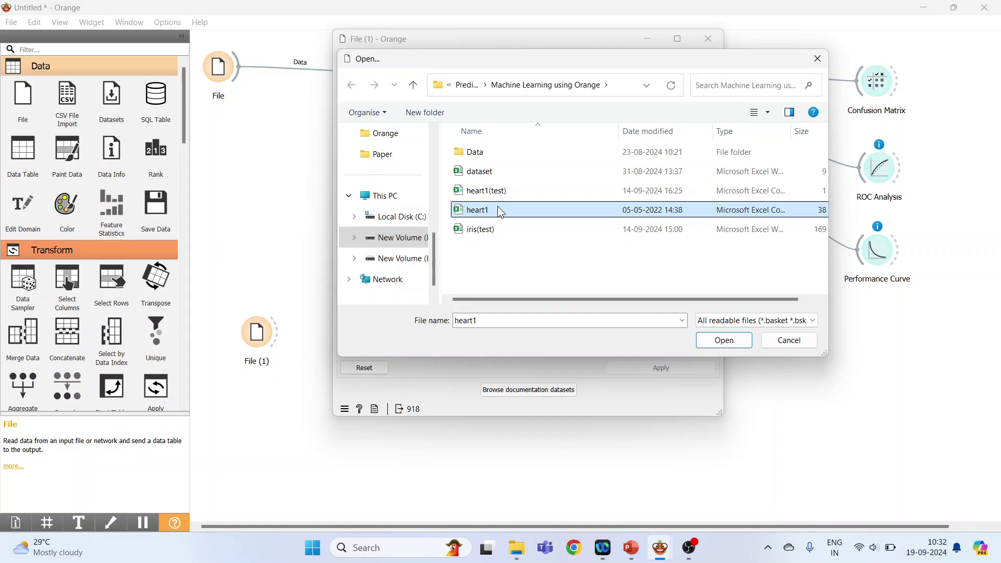
{"action": "left_click", "coordinate": [504, 196]}
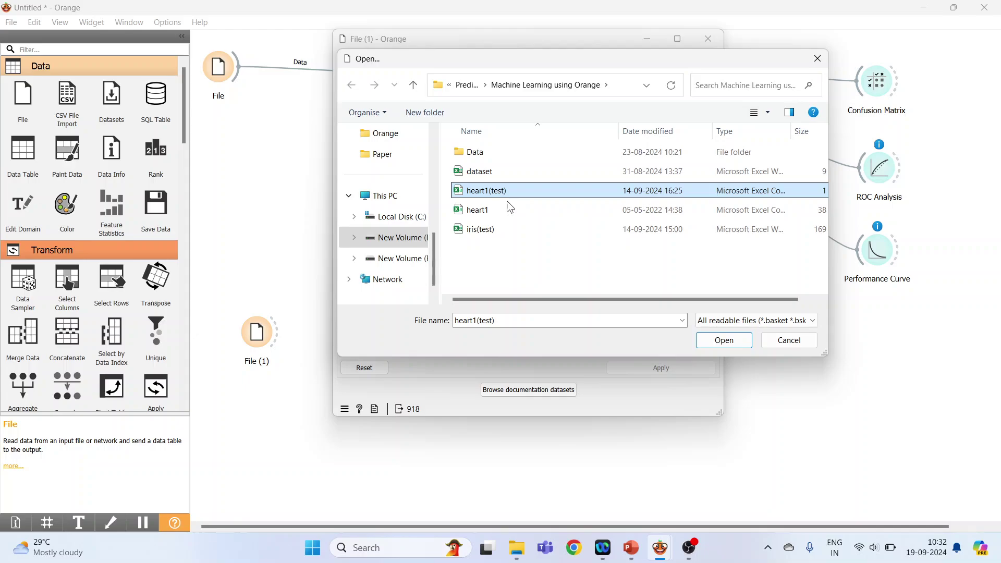
{"action": "left_click", "coordinate": [734, 342]}
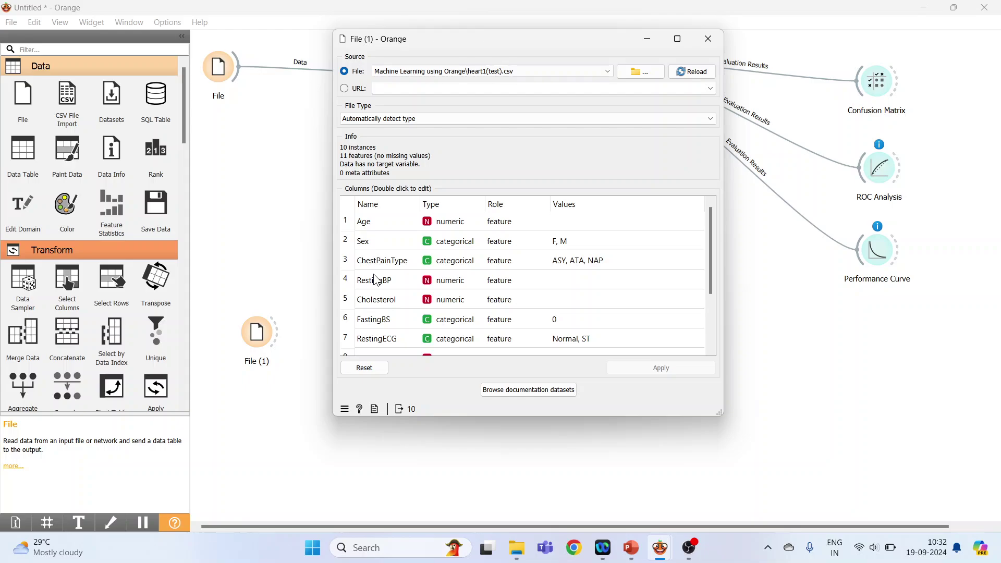
{"action": "scroll", "coordinate": [385, 282], "scroll_direction": "down", "scroll_amount": 2}
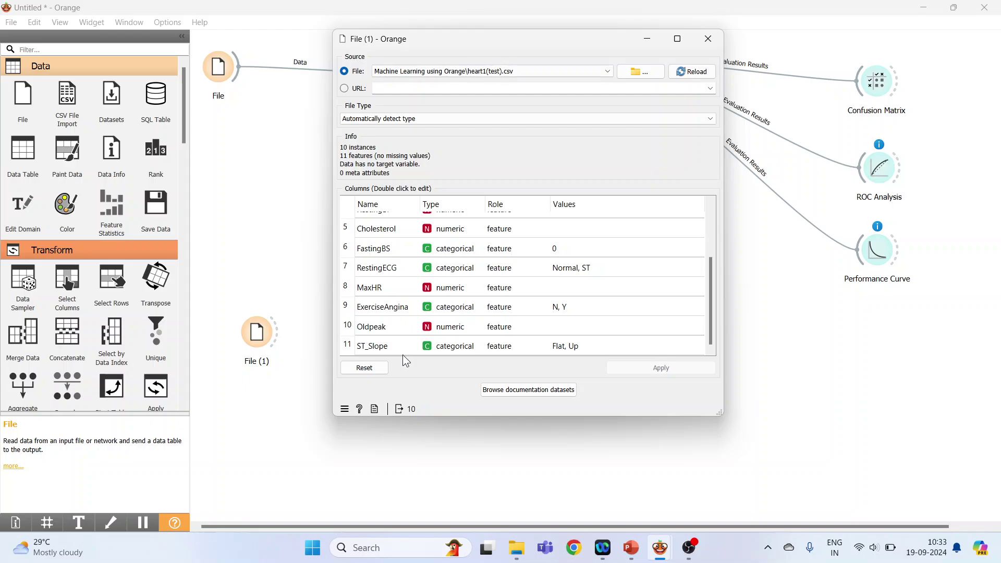
{"action": "left_click", "coordinate": [711, 37]}
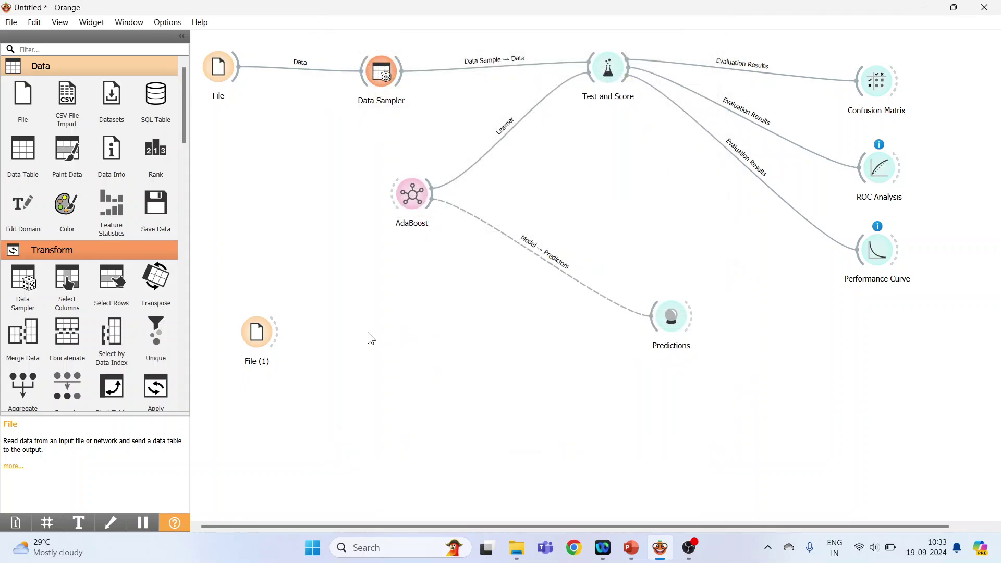
Connect File (1) to Predictions as data, and connect the original File to AdaBoost
{"action": "left_click_drag", "start_coordinate": [276, 339], "coordinate": [654, 326]}
{"action": "double_click", "coordinate": [667, 319]}
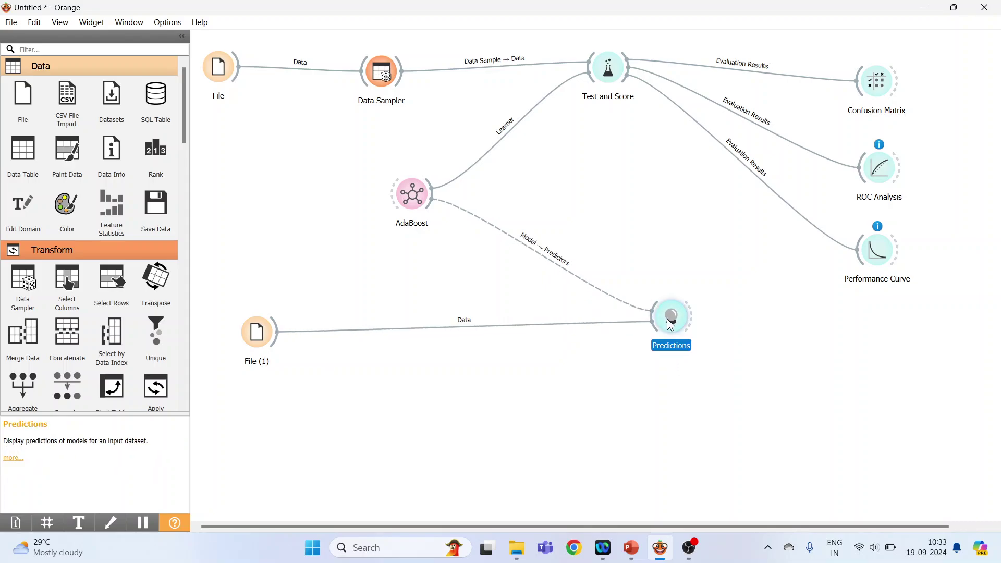
{"action": "left_click", "coordinate": [985, 7]}
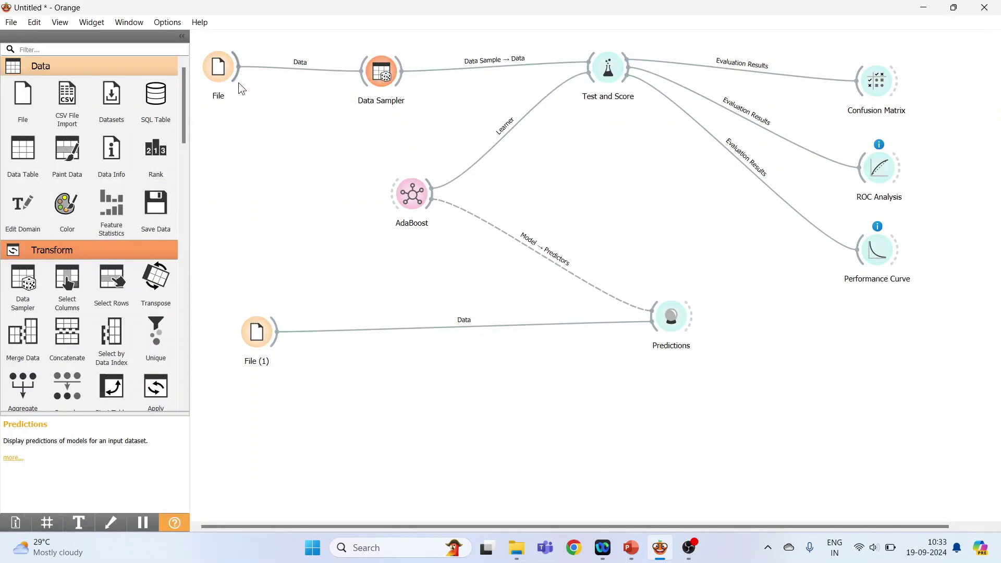
{"action": "left_click_drag", "start_coordinate": [236, 80], "coordinate": [399, 196]}
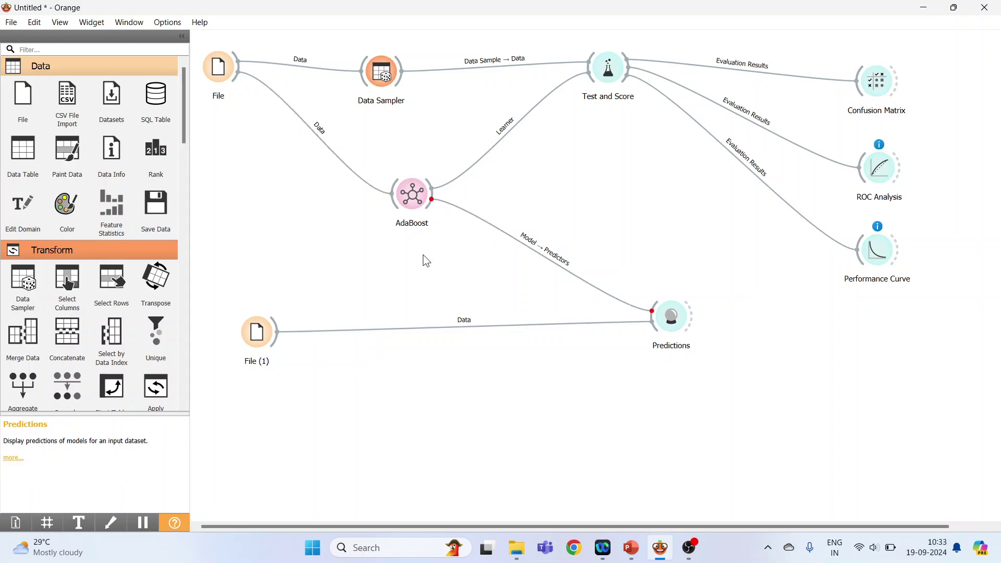
Inspect the AdaBoost results in Predictions and set the shown probabilities to (None)
{"action": "double_click", "coordinate": [675, 316]}
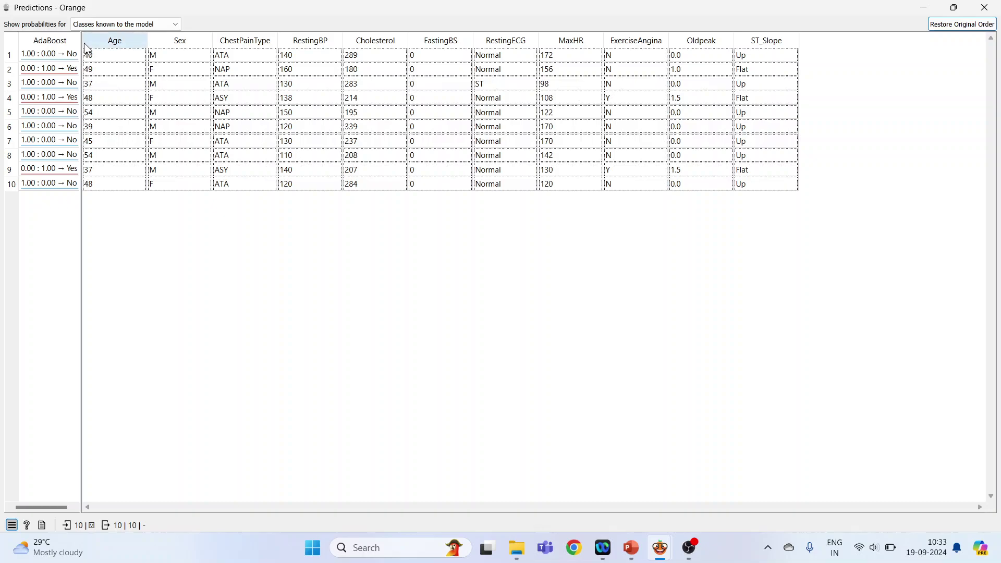
{"action": "left_click", "coordinate": [104, 40]}
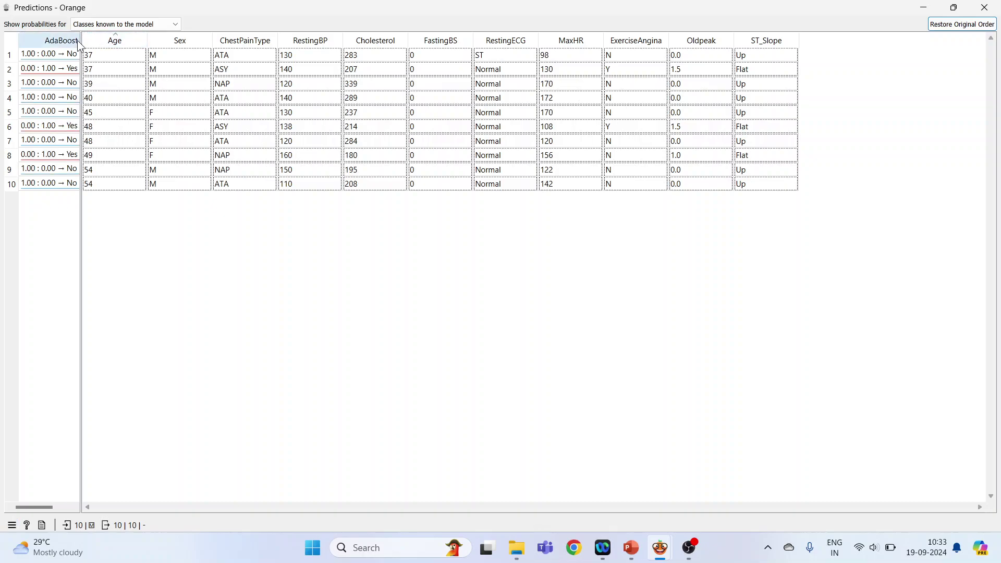
{"action": "left_click_drag", "start_coordinate": [90, 38], "coordinate": [108, 39]}
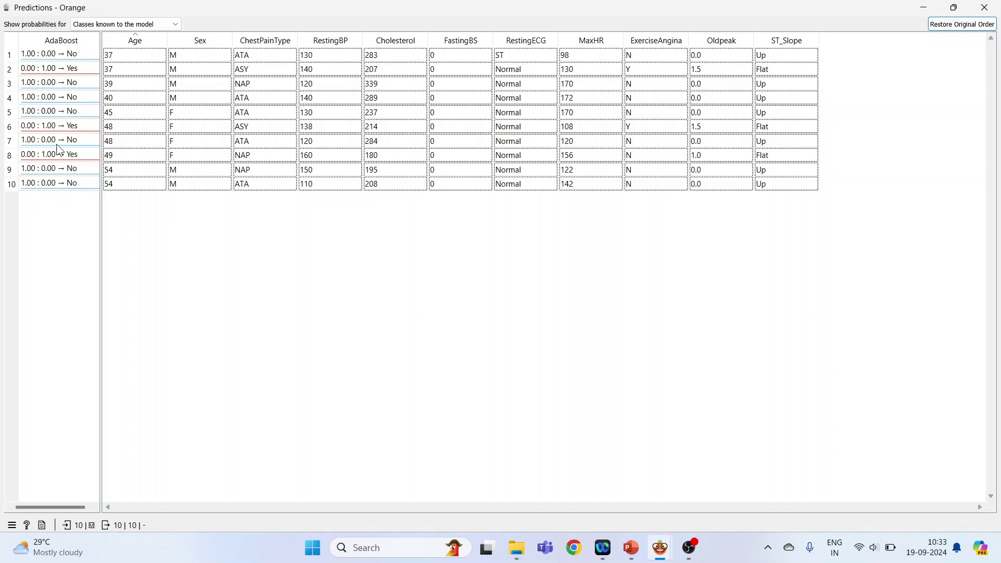
{"action": "left_click", "coordinate": [175, 24]}
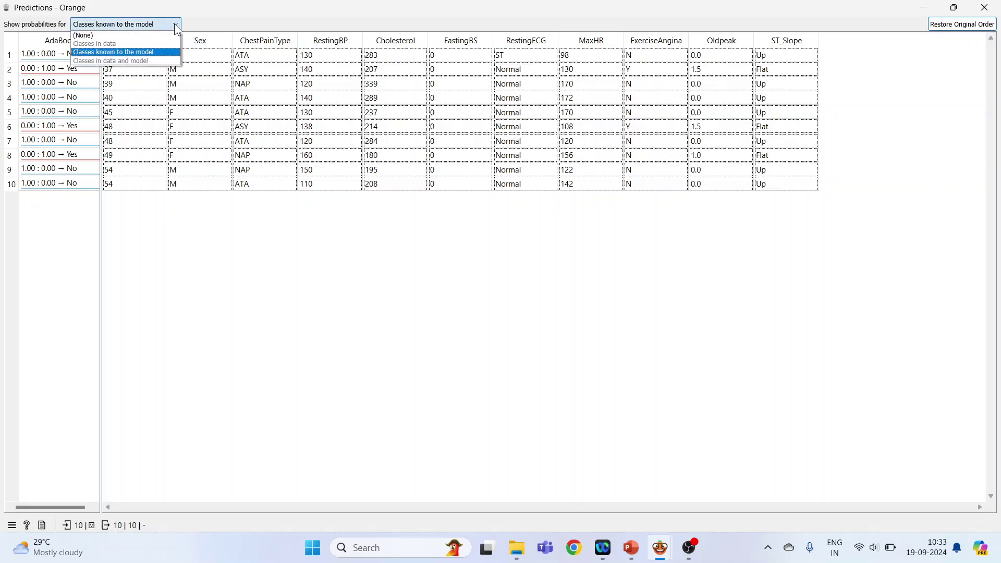
{"action": "left_click", "coordinate": [158, 36]}
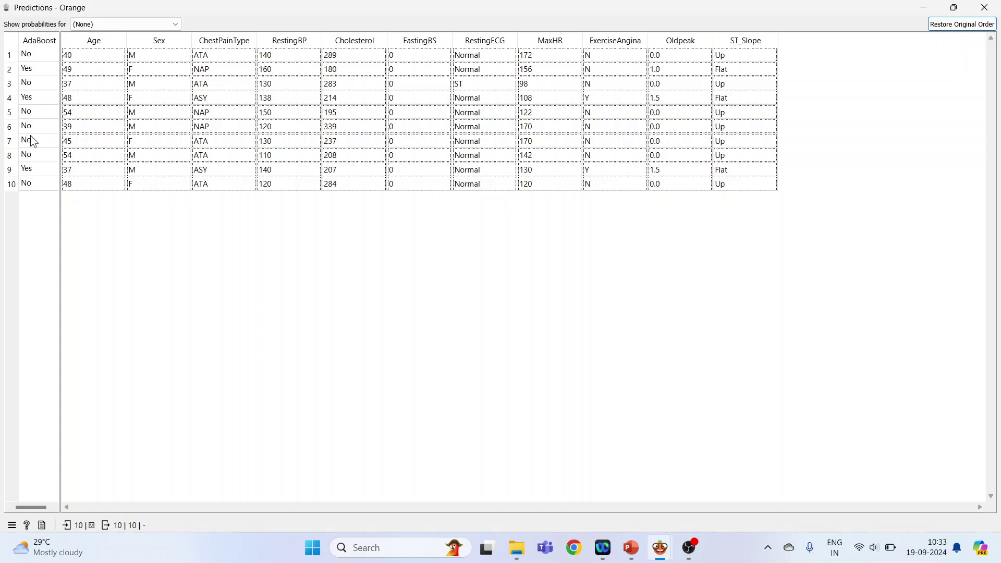
{"action": "left_click", "coordinate": [985, 8]}
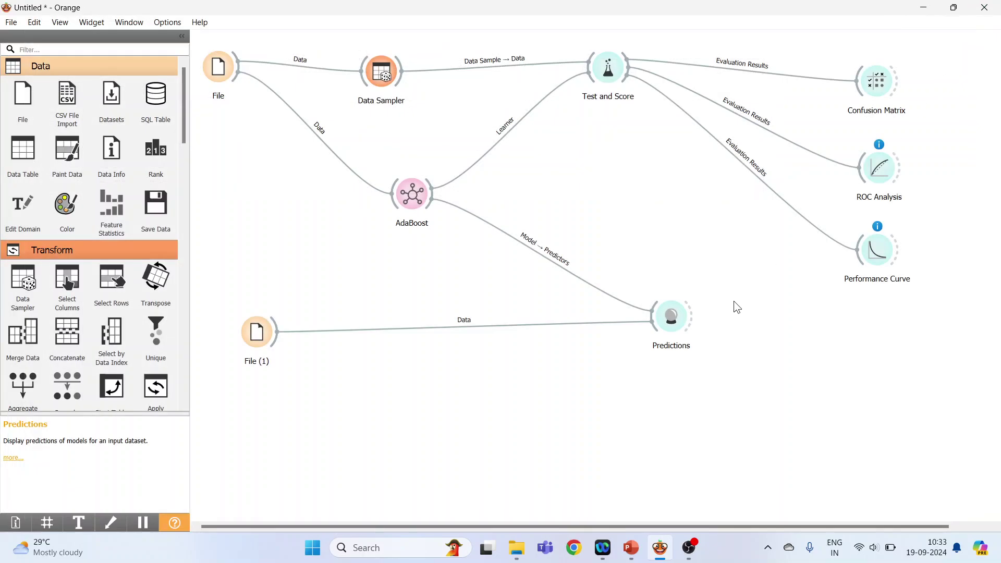
Move AdaBoost up, add a Tree widget below it, and link File to Tree and Tree's model to Predictions
{"action": "left_click_drag", "start_coordinate": [415, 196], "coordinate": [392, 149]}
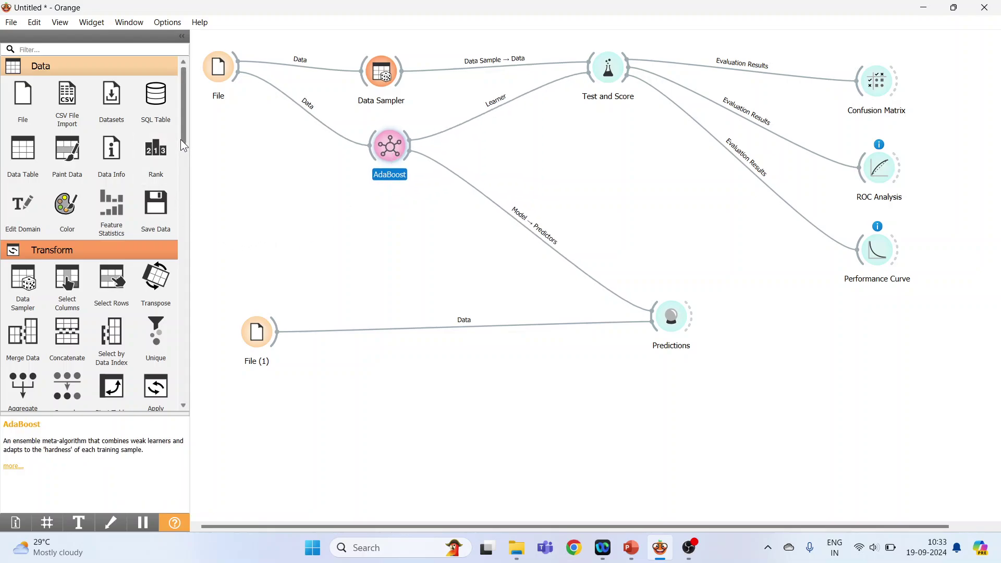
{"action": "left_click_drag", "start_coordinate": [184, 140], "coordinate": [192, 305]}
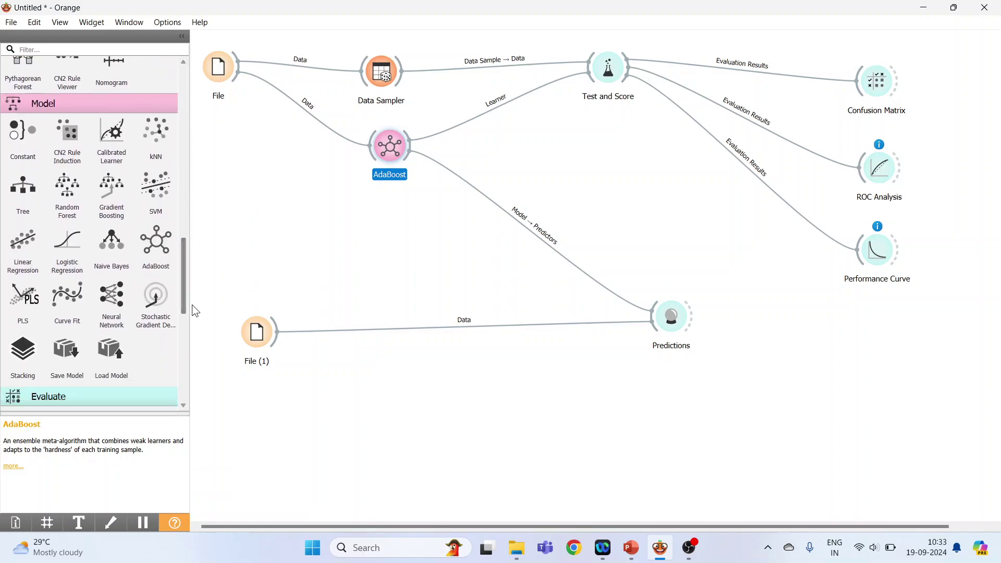
{"action": "left_click", "coordinate": [31, 198]}
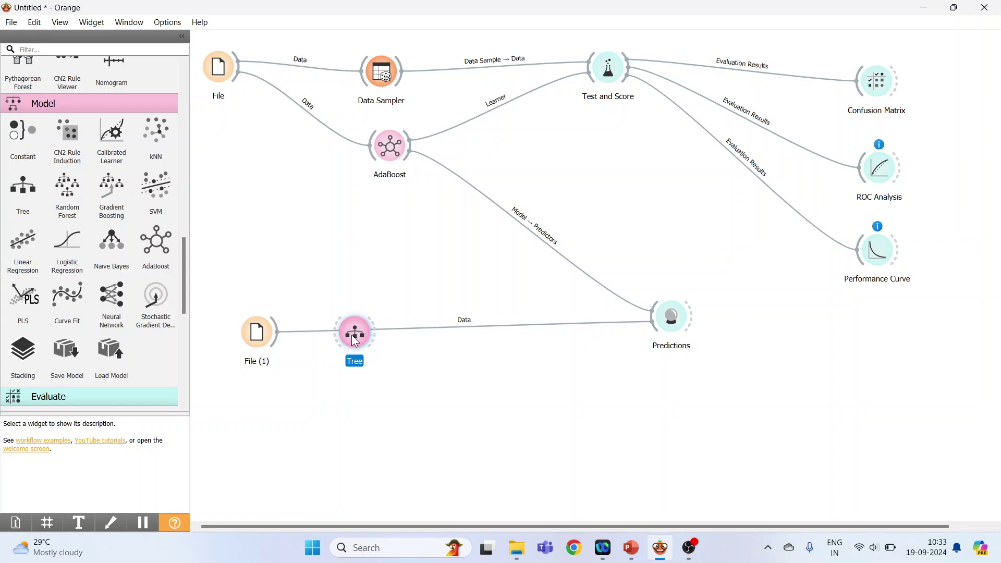
{"action": "left_click_drag", "start_coordinate": [353, 338], "coordinate": [393, 212]}
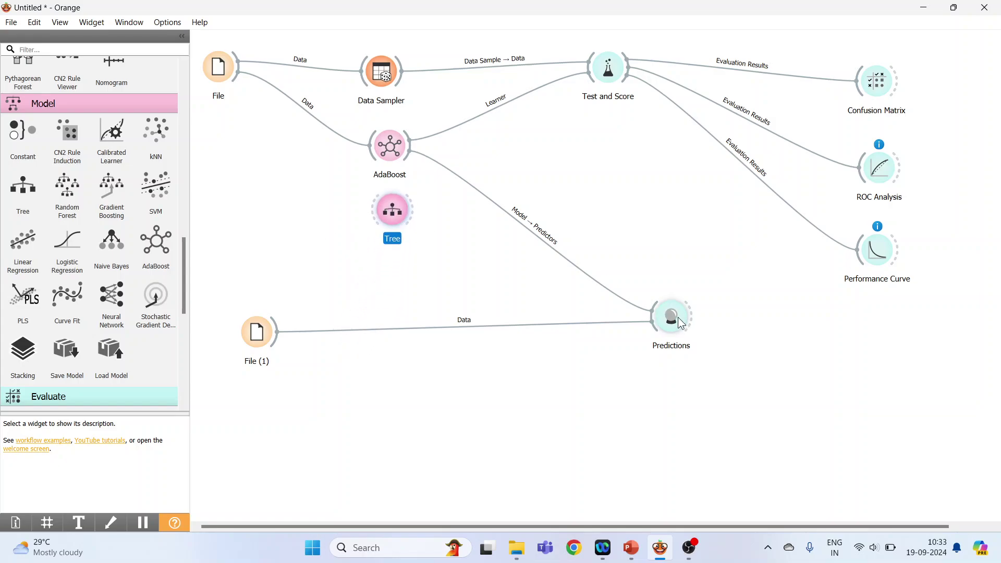
{"action": "left_click_drag", "start_coordinate": [681, 323], "coordinate": [697, 334]}
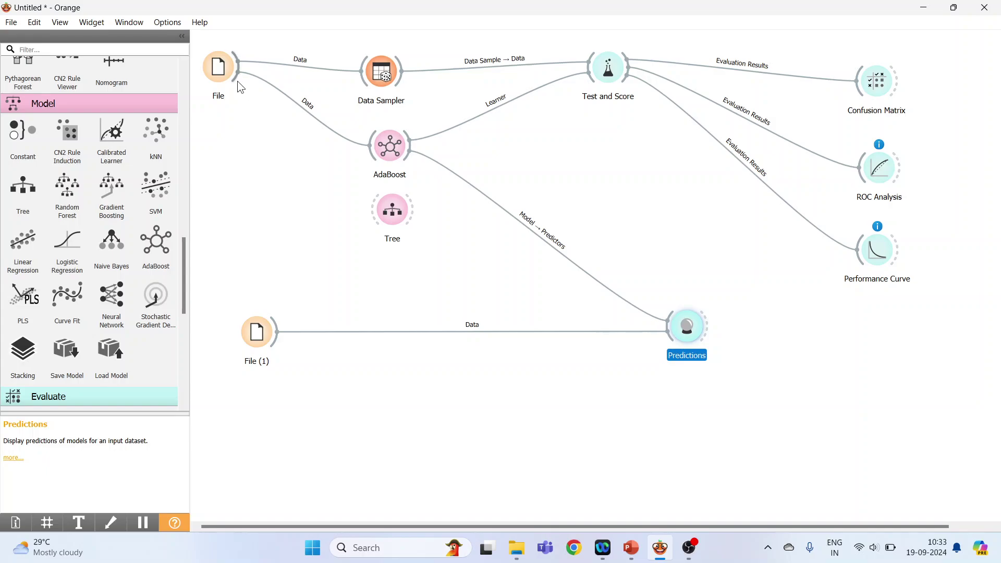
{"action": "mouse_move", "coordinate": [238, 82]}
{"action": "left_mouse_down"}
{"action": "mouse_move", "coordinate": [311, 170]}
{"action": "mouse_move", "coordinate": [418, 236]}
{"action": "mouse_move", "coordinate": [540, 290]}
{"action": "mouse_move", "coordinate": [675, 326]}
{"action": "left_mouse_up"}
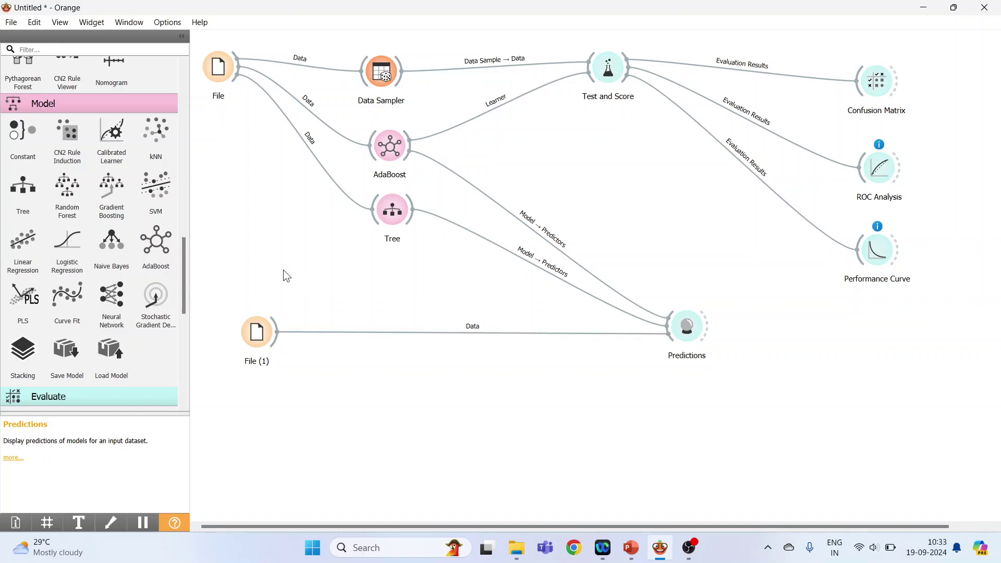
Add Random Forest below Tree, link it between File and Predictions with the lower widgets spaced out, and compare the three models' predictions
{"action": "left_click_drag", "start_coordinate": [67, 194], "coordinate": [394, 277]}
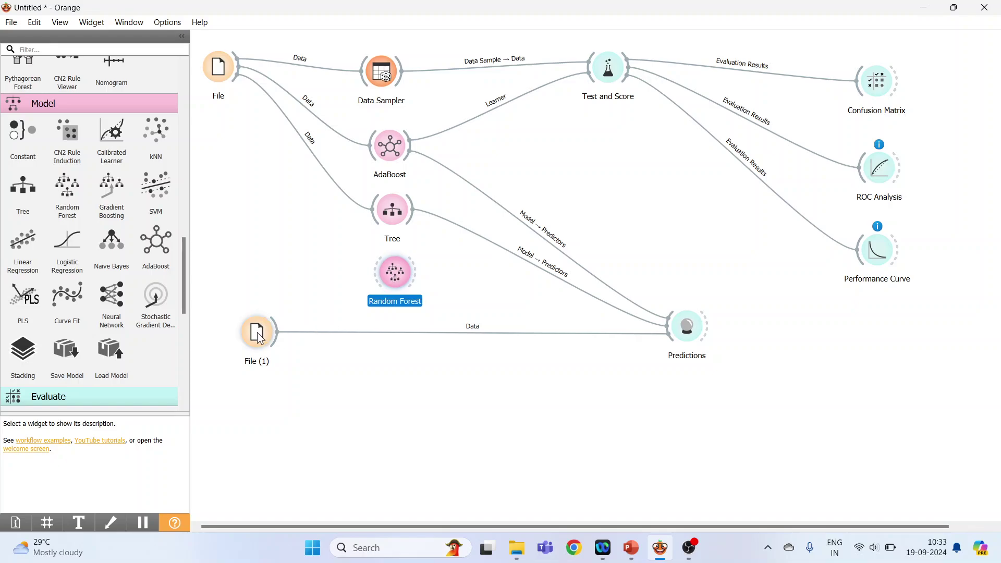
{"action": "left_click_drag", "start_coordinate": [261, 339], "coordinate": [246, 402]}
{"action": "left_click_drag", "start_coordinate": [691, 329], "coordinate": [701, 383]}
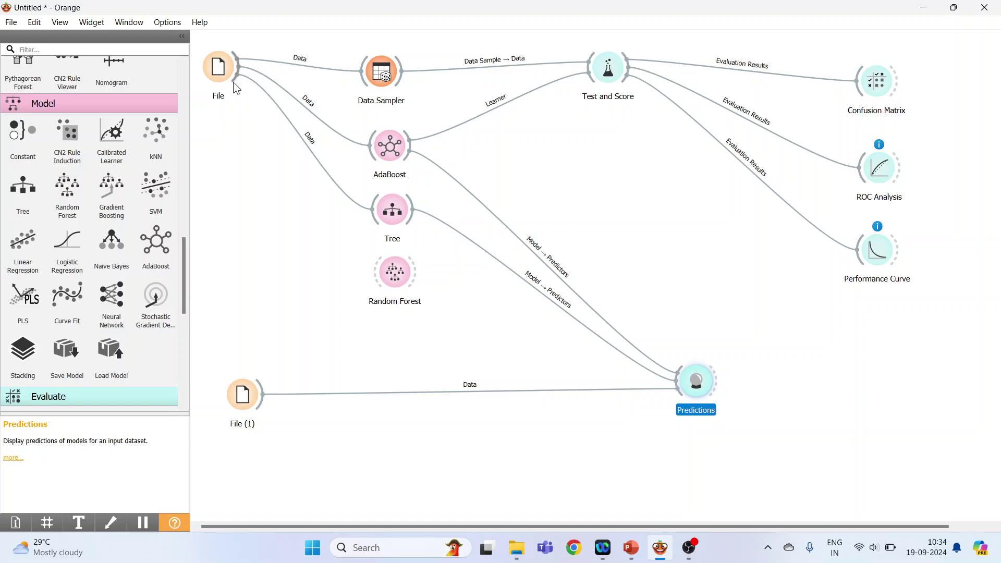
{"action": "left_click_drag", "start_coordinate": [233, 82], "coordinate": [681, 408]}
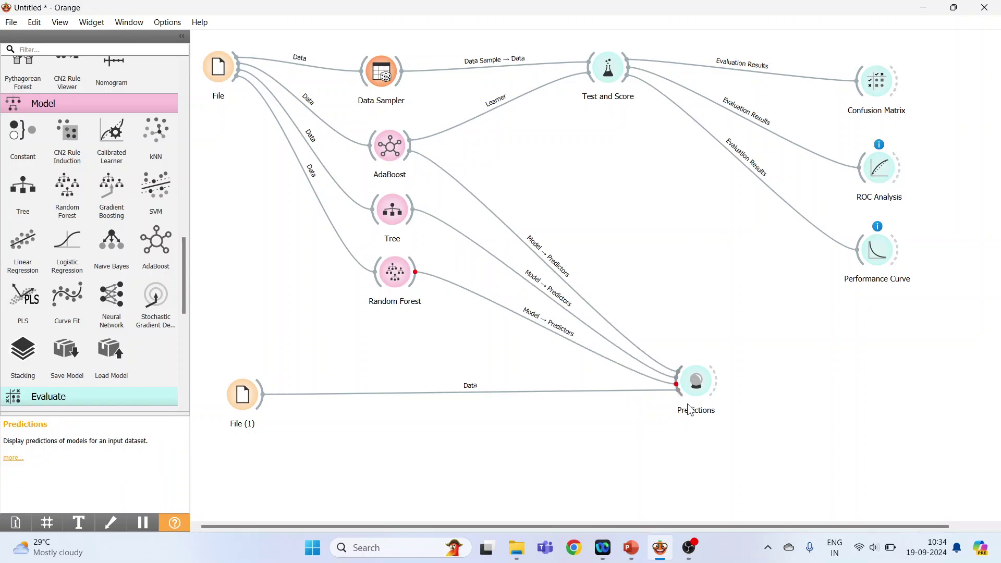
{"action": "double_click", "coordinate": [700, 380]}
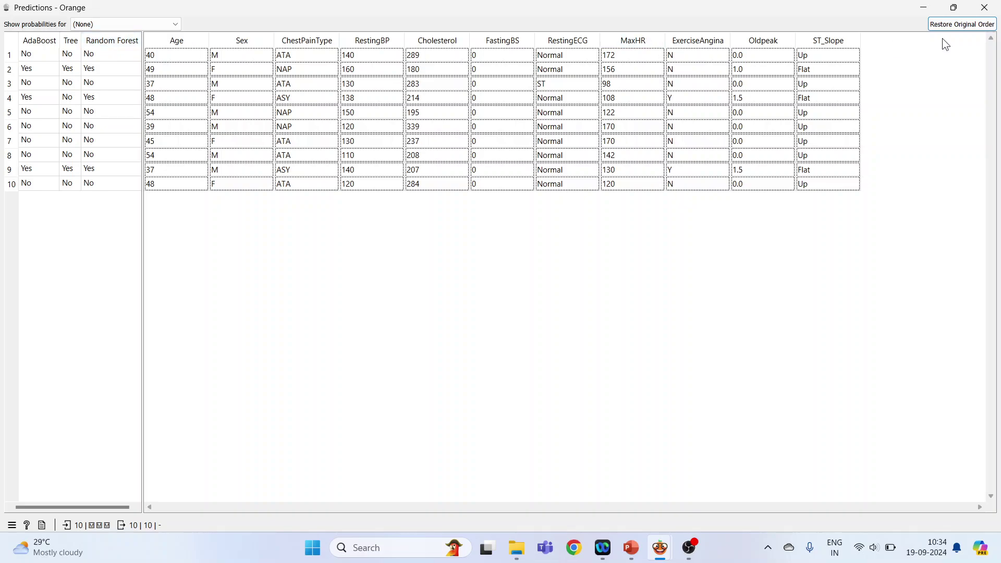
{"action": "left_click", "coordinate": [984, 7]}
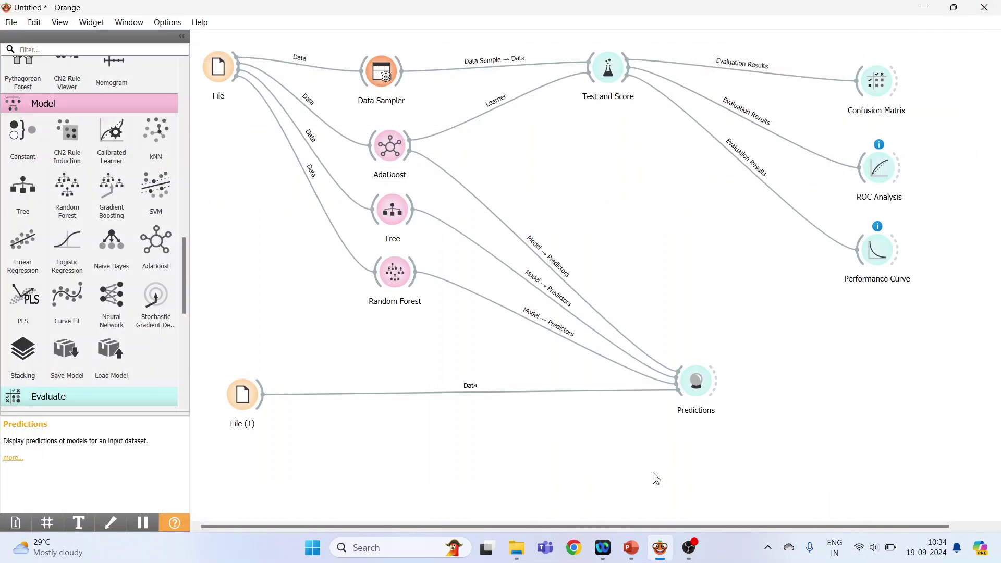
Switch to the PowerPoint presentation and go to the closing Thank You slide
{"action": "left_click", "coordinate": [631, 547]}
{"action": "left_click", "coordinate": [89, 502]}
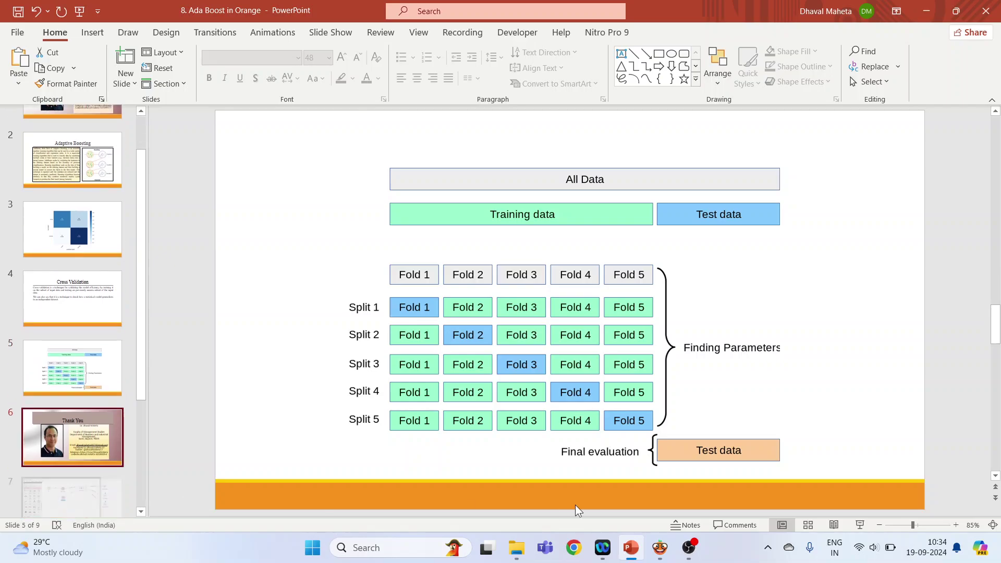